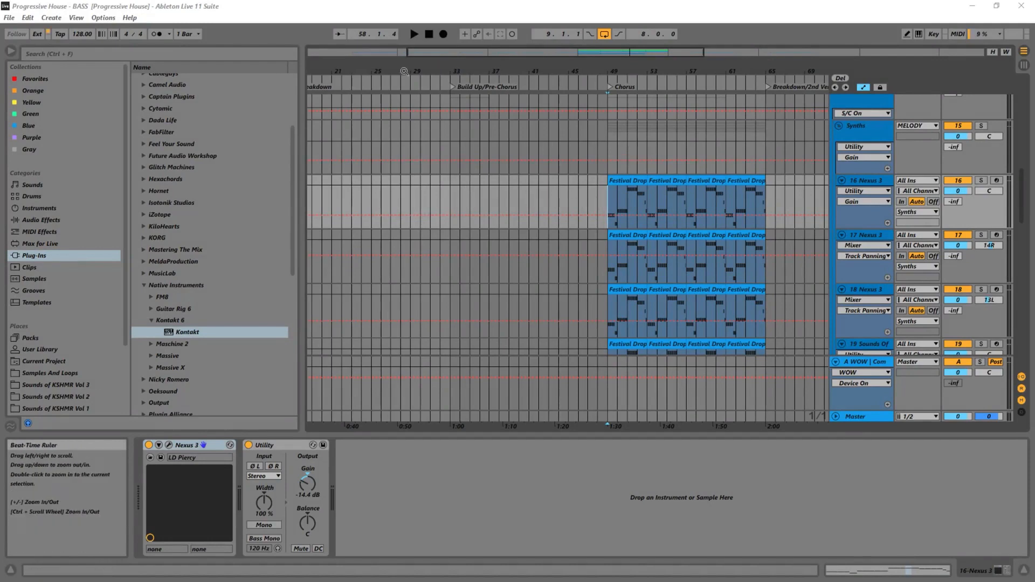
Look over the arrangement from the intro to the chorus and open the four-bar chord clip at bar 9 on the Spire track.
drag(342, 67, 502, 65)
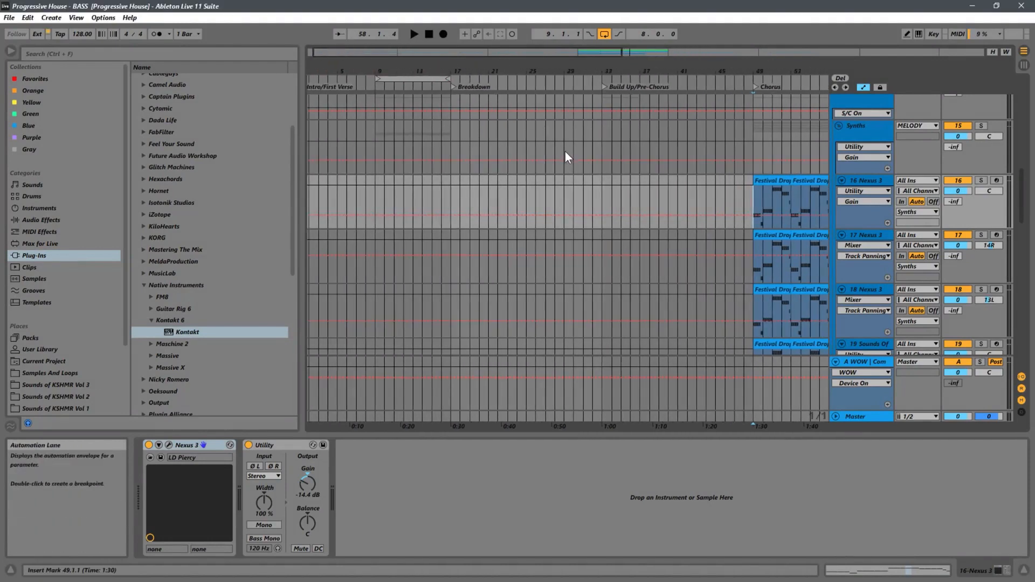
click(451, 182)
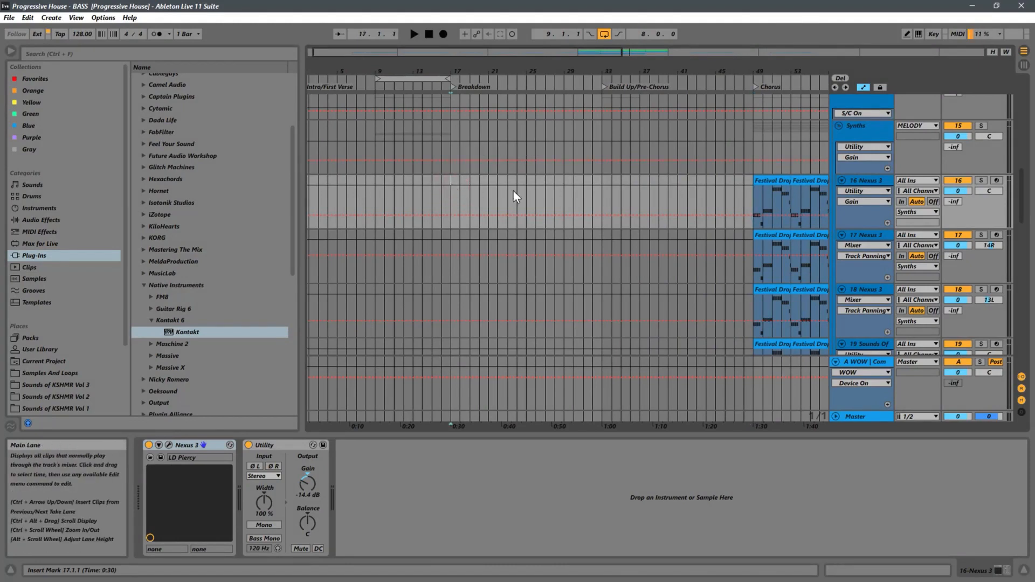
scroll(516, 195, down, 2)
scroll(533, 190, down, 3)
drag(470, 70, 470, 43)
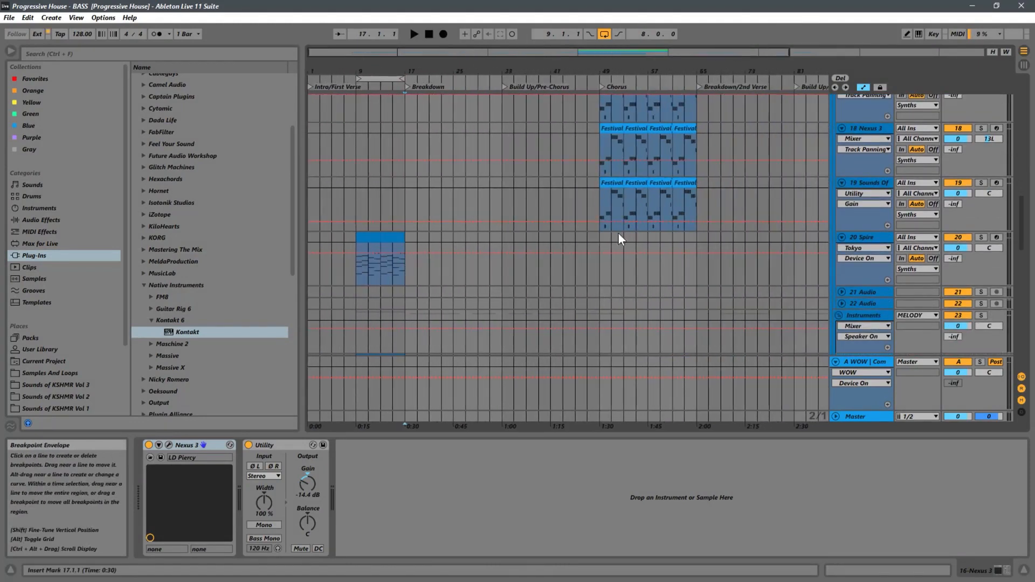
scroll(597, 237, down, 1)
scroll(597, 237, down, 3)
scroll(396, 172, up, 2)
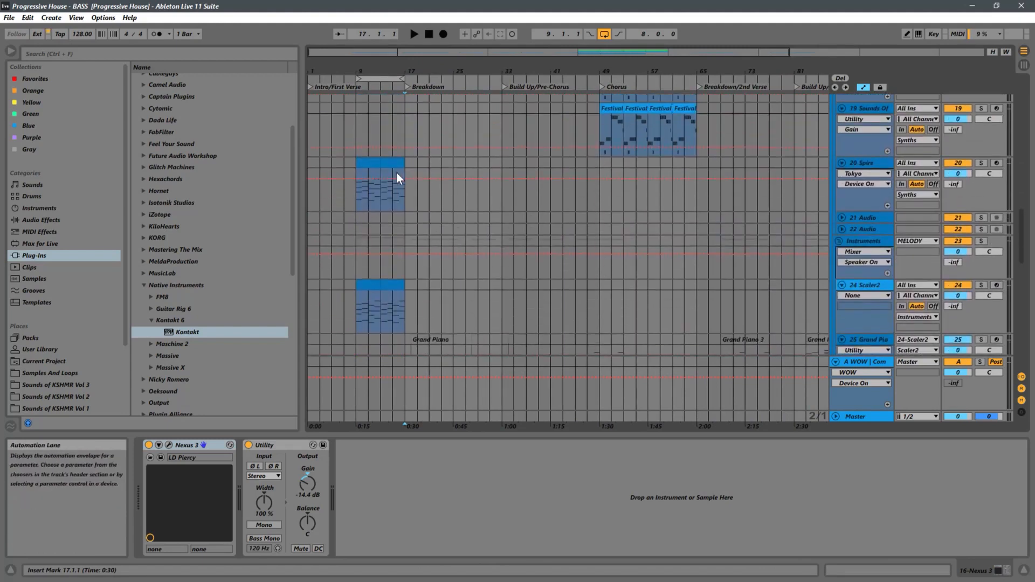
click(373, 165)
double_click(373, 166)
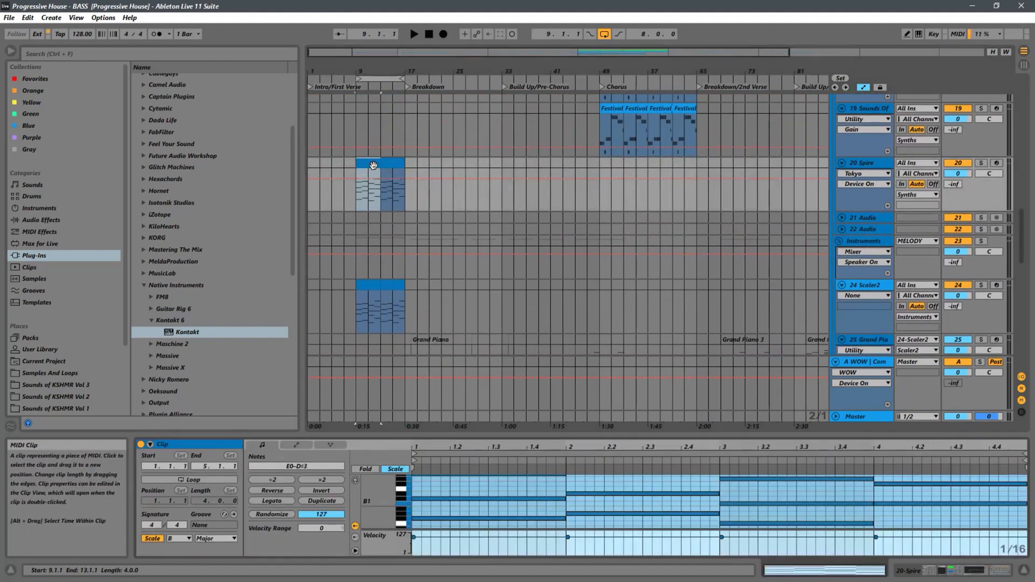
Set the Grand Piano track's input monitoring to Auto.
scroll(461, 158, down, 2)
click(460, 158)
key(ctrl+z)
scroll(477, 160, up, 4)
scroll(477, 160, down, 1)
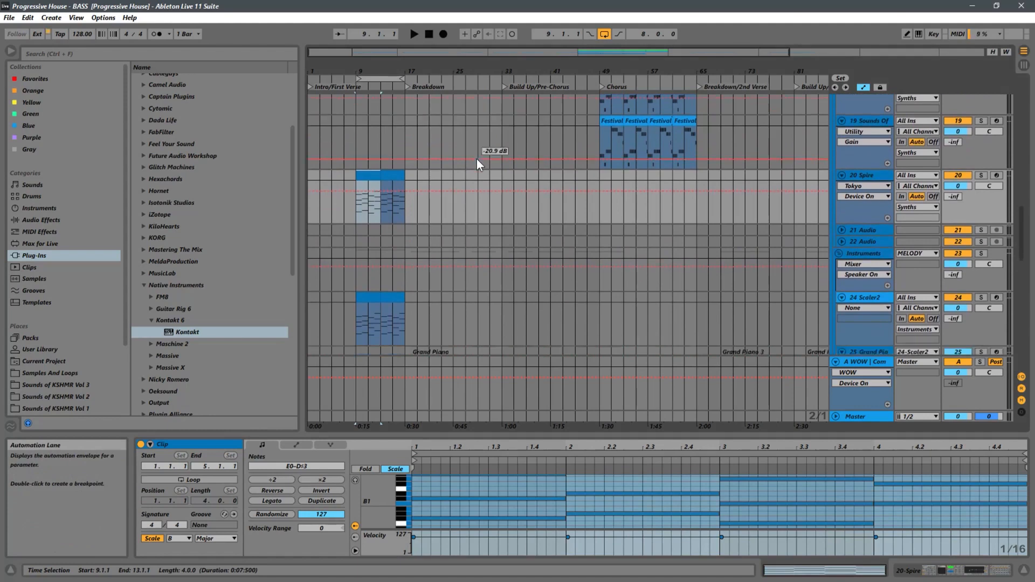
scroll(477, 159, down, 3)
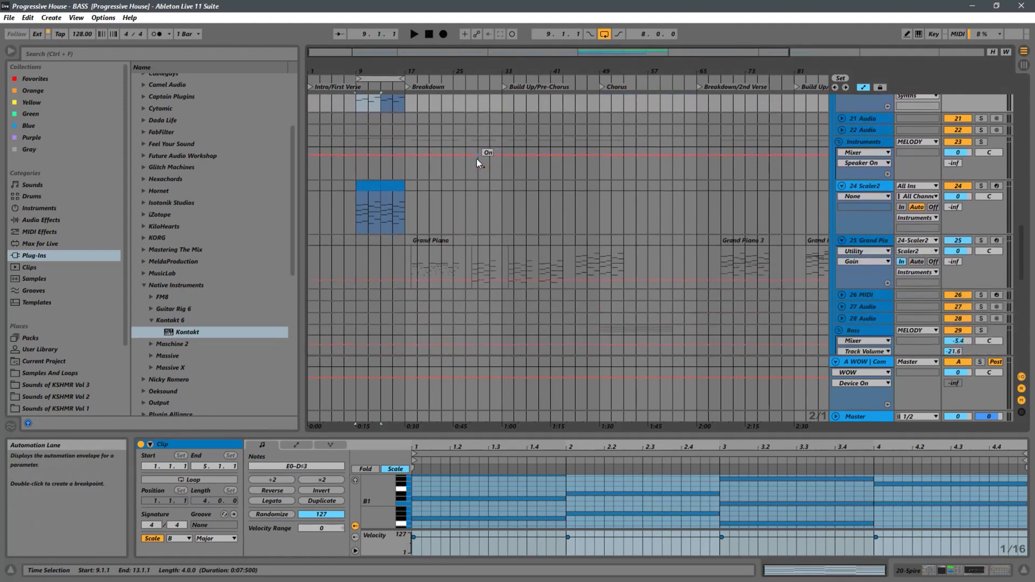
click(917, 261)
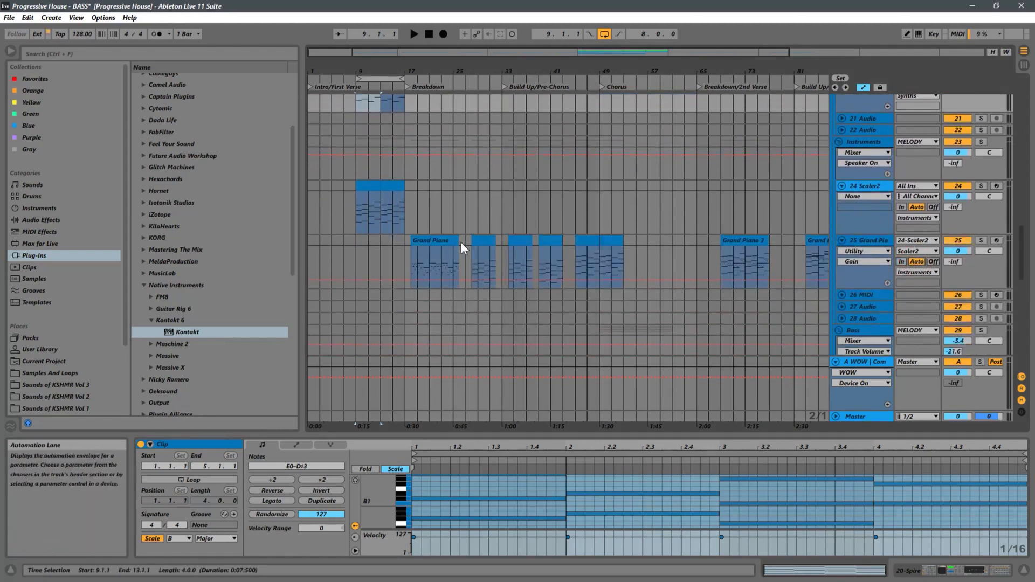
Move the first Grand Piano clip from the start of the Breakdown to bar 106, in the 2nd Chorus.
scroll(457, 247, down, 1)
drag(620, 70, 533, 46)
click(404, 253)
drag(403, 254, 786, 253)
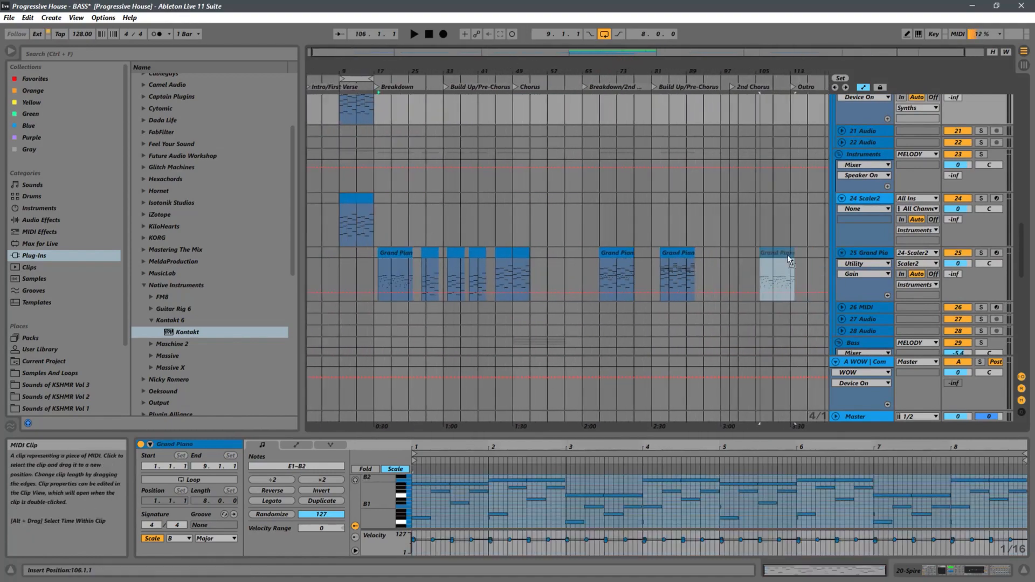
Move the four-bar Spire chord clip at bar 9 onto the Grand Piano track at bar 17.
scroll(432, 232, up, 1)
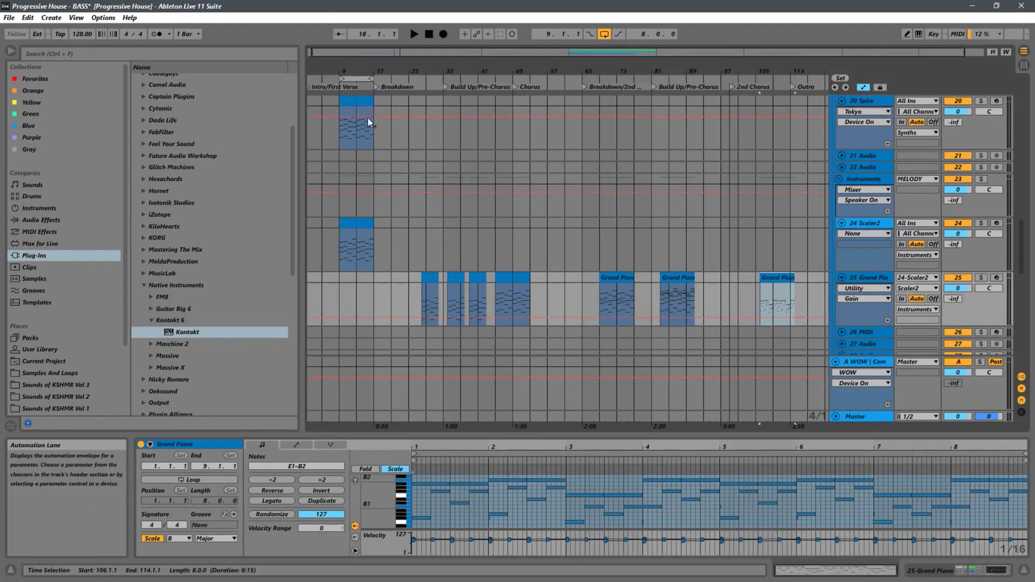
click(352, 100)
drag(352, 99, 380, 302)
Play back the Grand Piano chord clip at bar 17 and duplicate it to bar 21.
key(space)
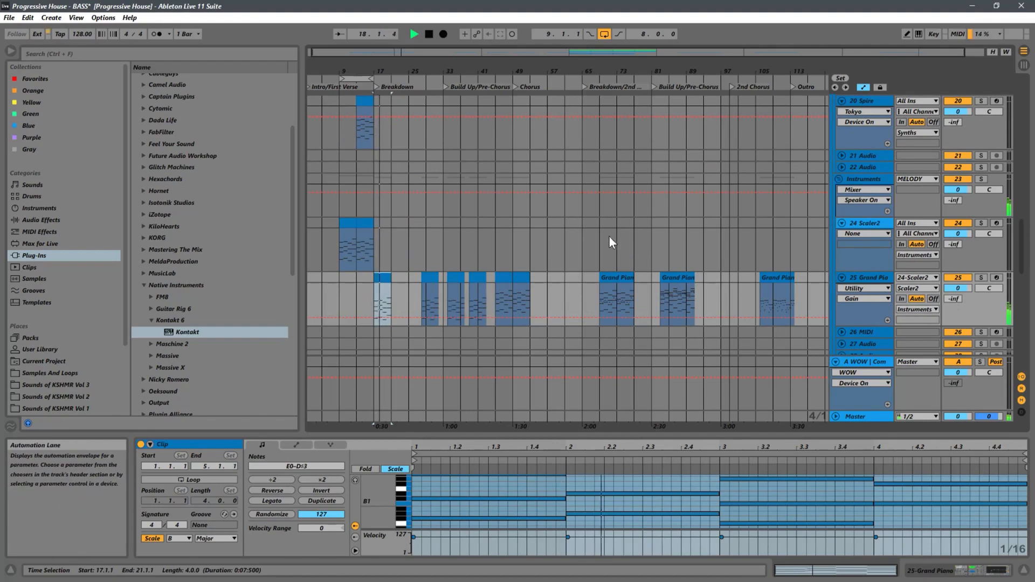
drag(526, 73, 531, 123)
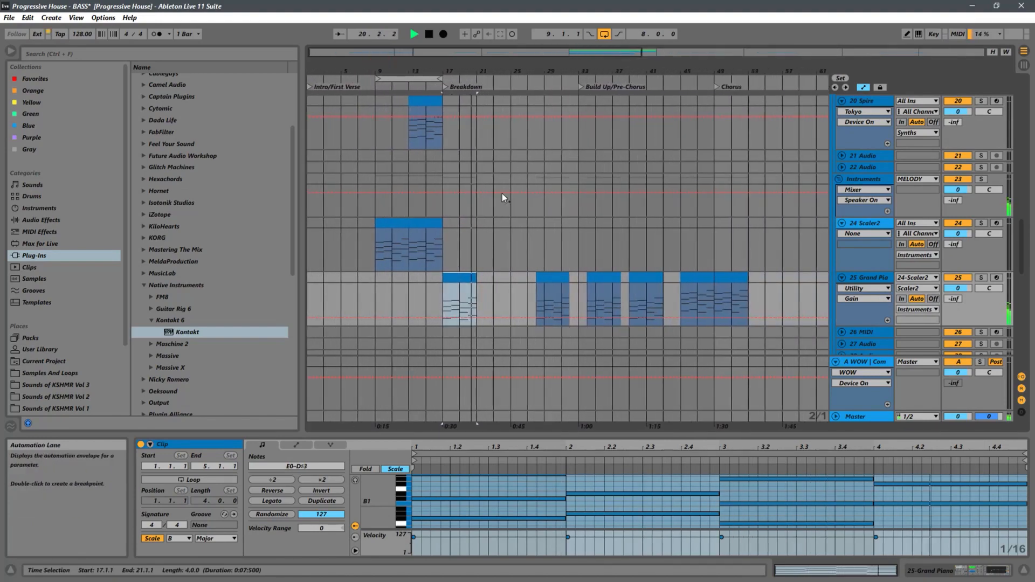
key(space)
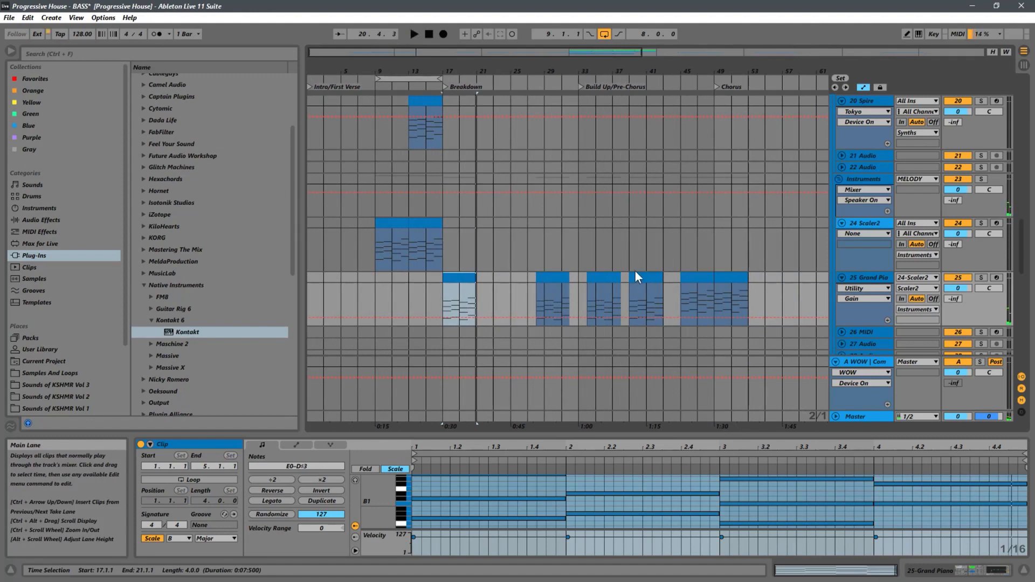
key(ctrl+d)
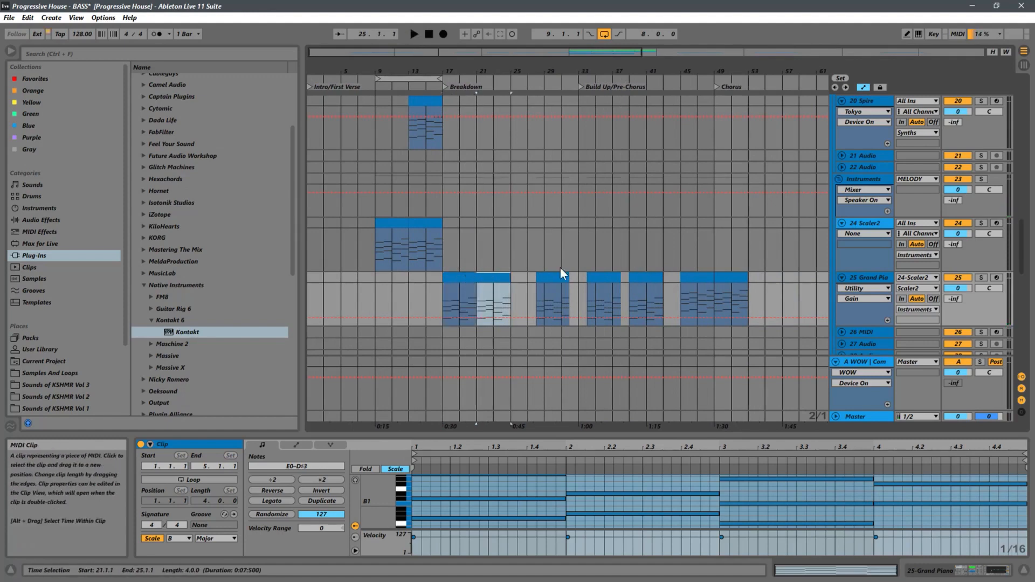
Move the old Grand Piano clips between the Breakdown and the Chorus out of the way to bar 121, past the Outro.
drag(782, 286, 645, 287)
scroll(561, 183, right, 8)
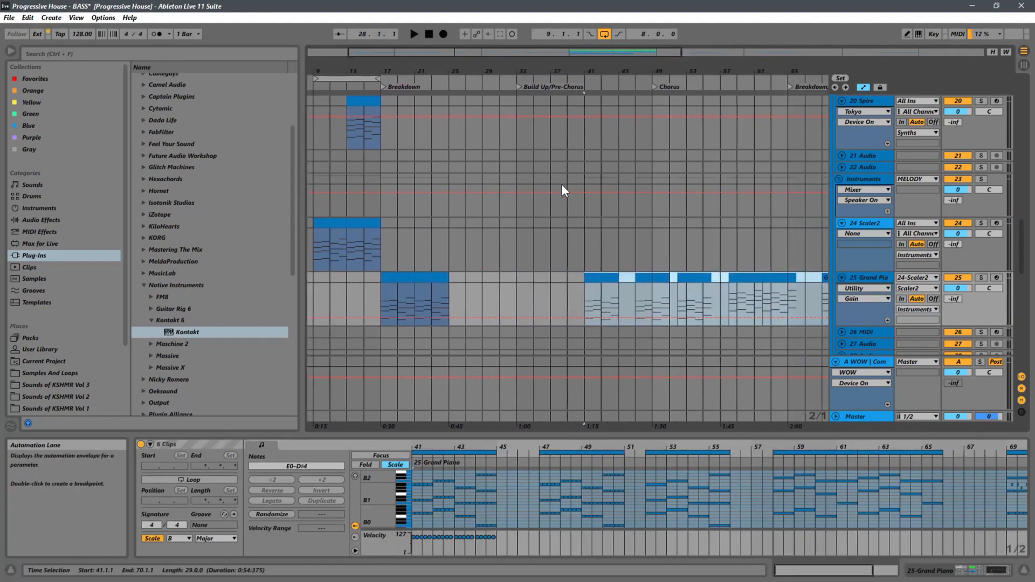
scroll(561, 183, down, 3)
scroll(560, 184, down, 5)
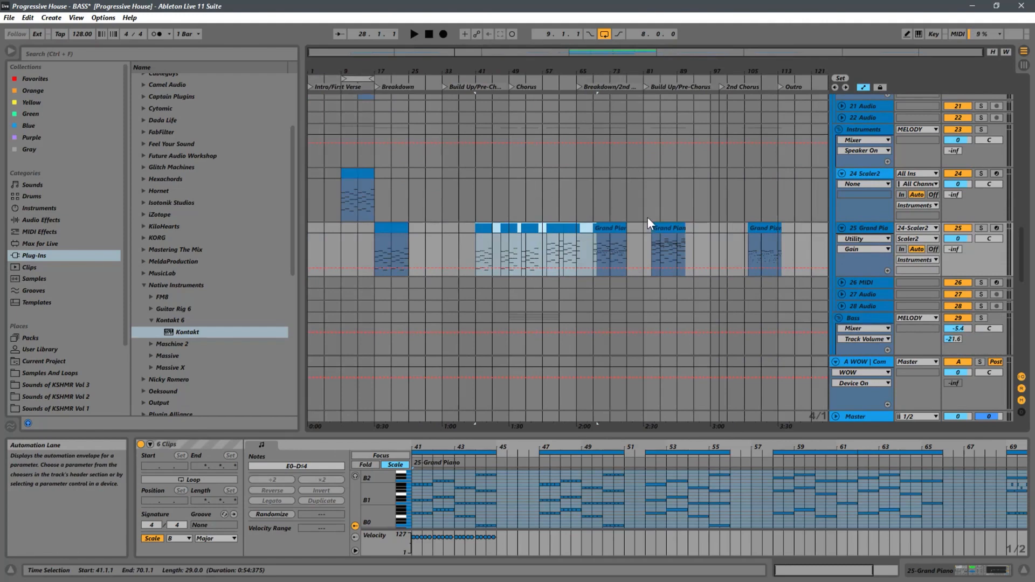
drag(480, 224, 814, 248)
click(474, 224)
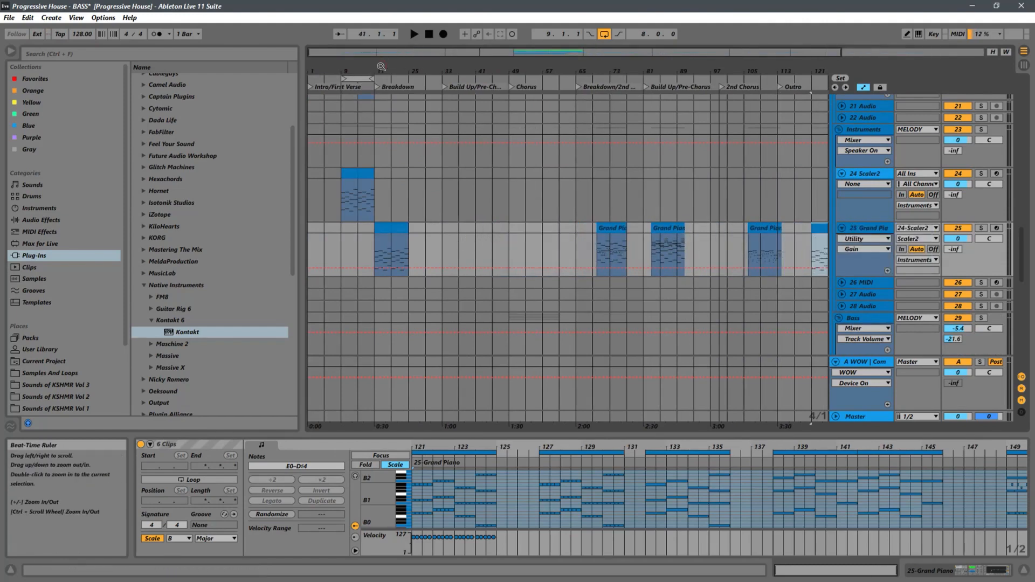
Set the insert marker at bar 17 and add a new MIDI track directly below the Grand Piano track.
drag(380, 66, 509, 107)
click(438, 243)
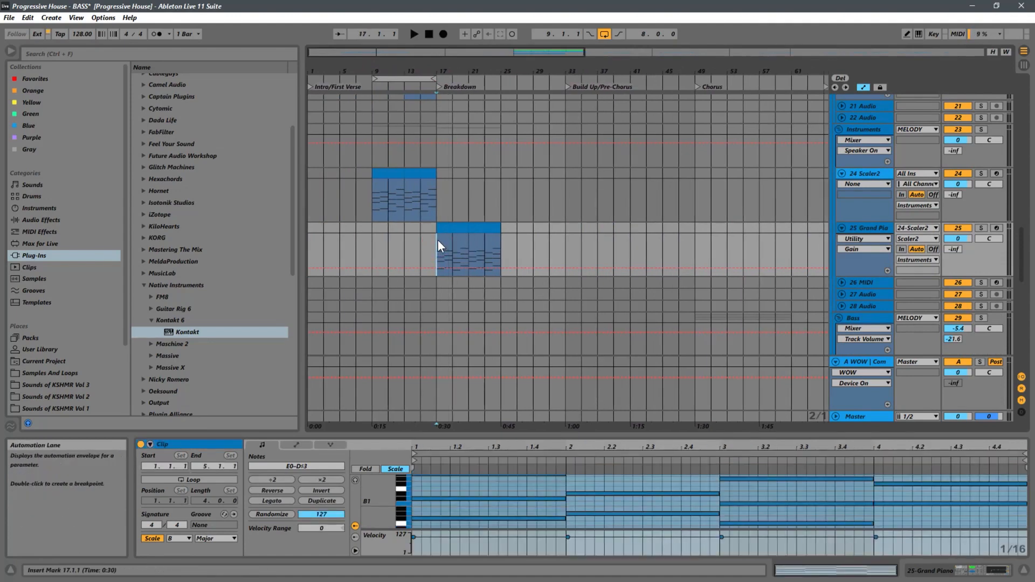
click(879, 238)
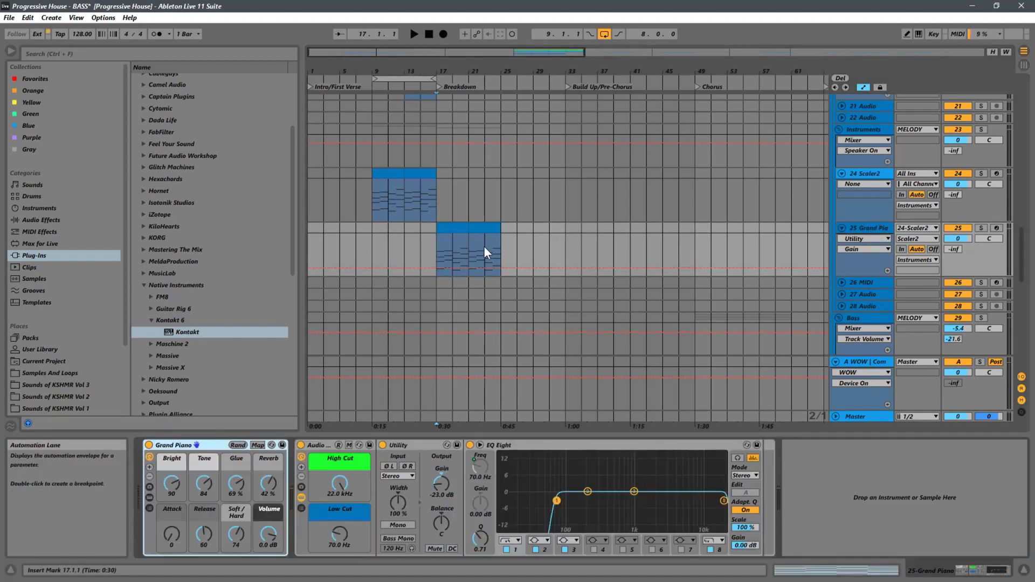
click(437, 248)
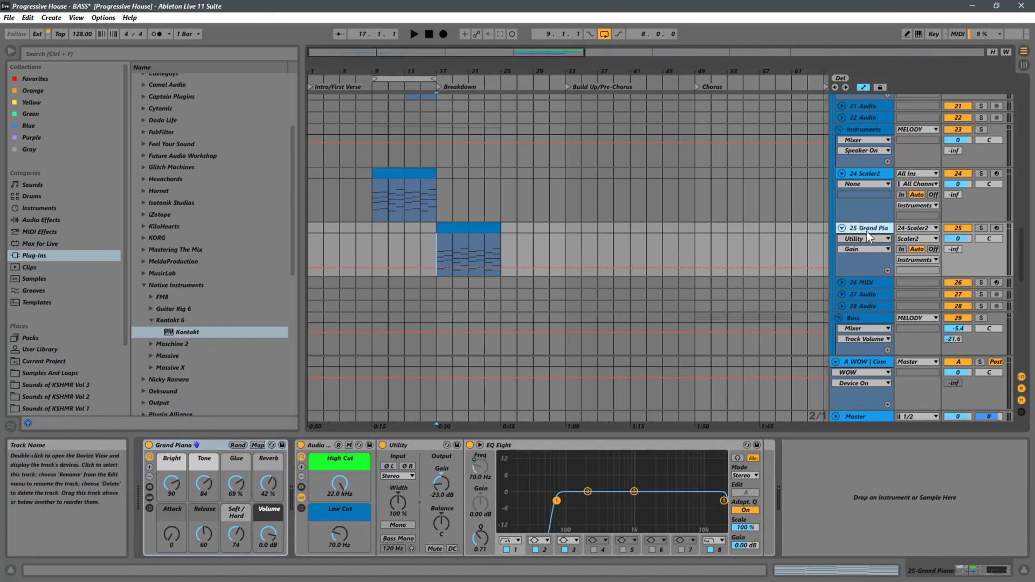
key(ctrl+shift+t)
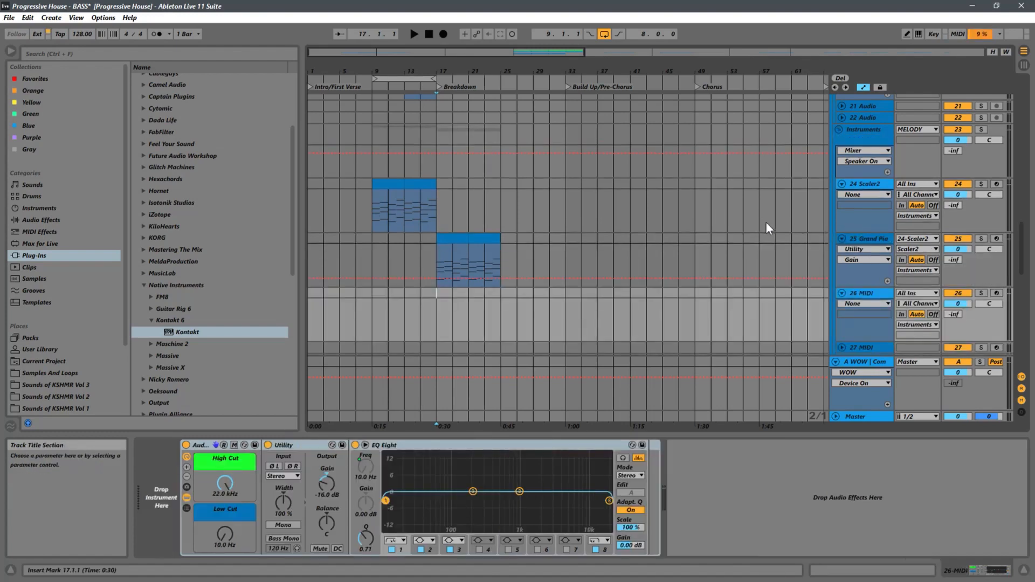
Load Kontakt on the new MIDI track, load ASCEND Modern Grand.nki from its library, and close the plug-in window.
drag(168, 333, 145, 488)
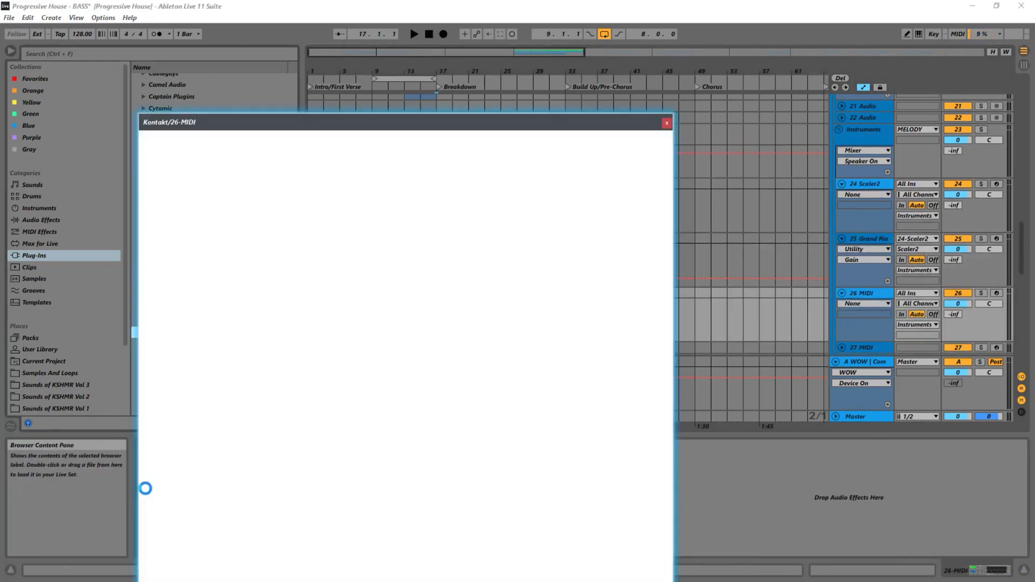
drag(296, 121, 360, 52)
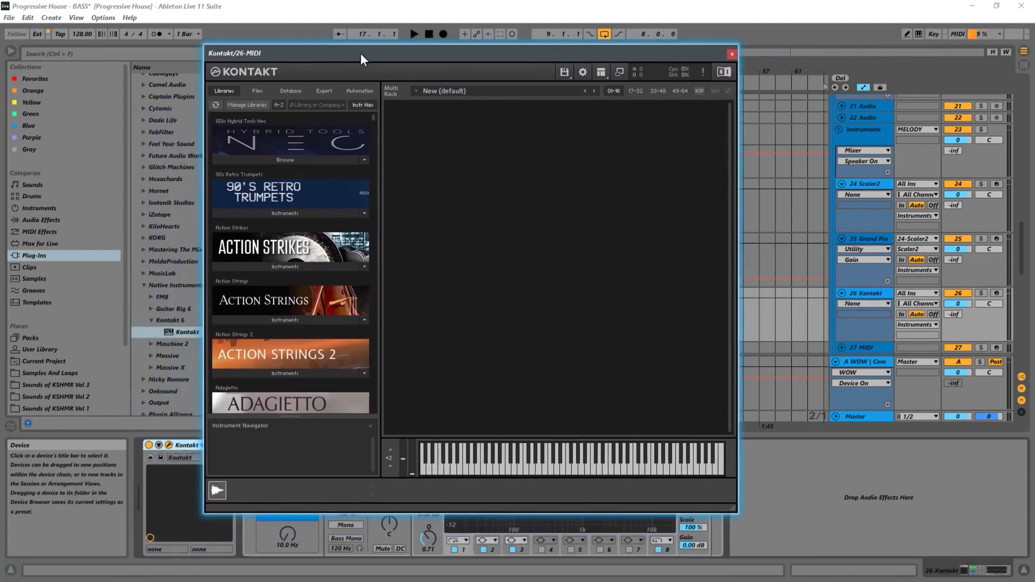
drag(374, 117, 389, 151)
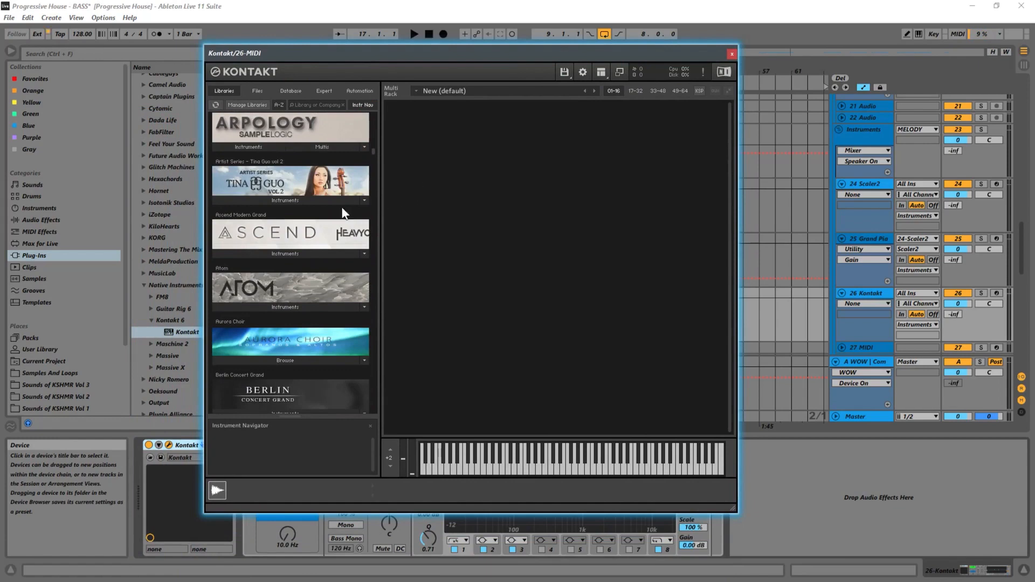
click(298, 253)
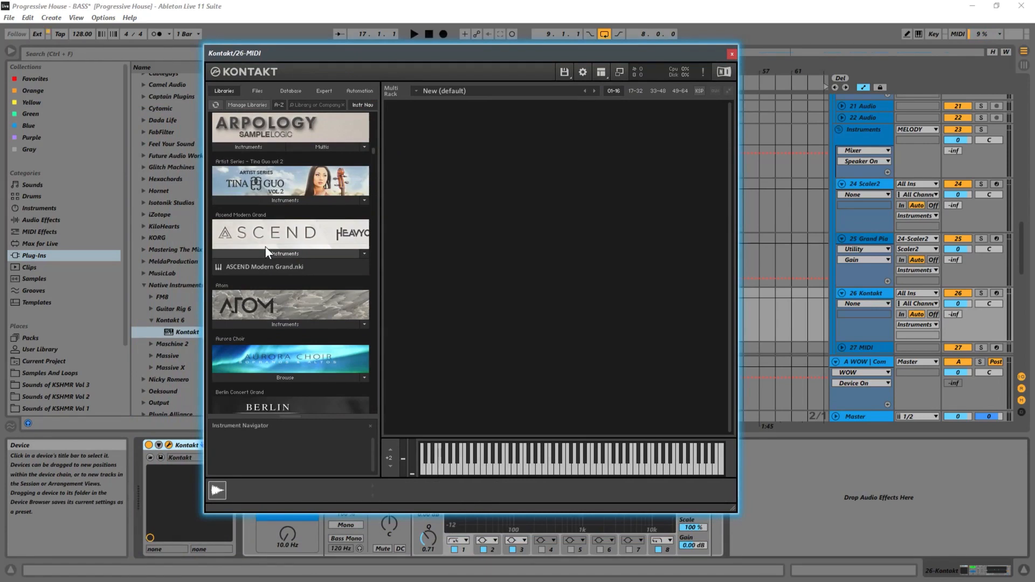
mouse_move(368, 59)
mouse_down()
mouse_move(358, 63)
mouse_move(370, 72)
mouse_up()
drag(248, 279, 529, 183)
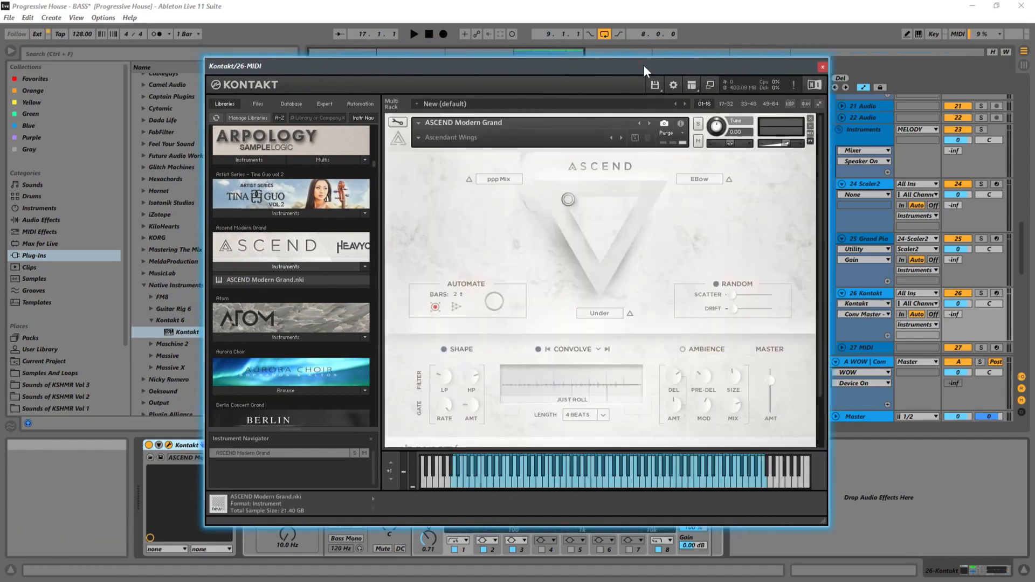
drag(643, 64, 472, 55)
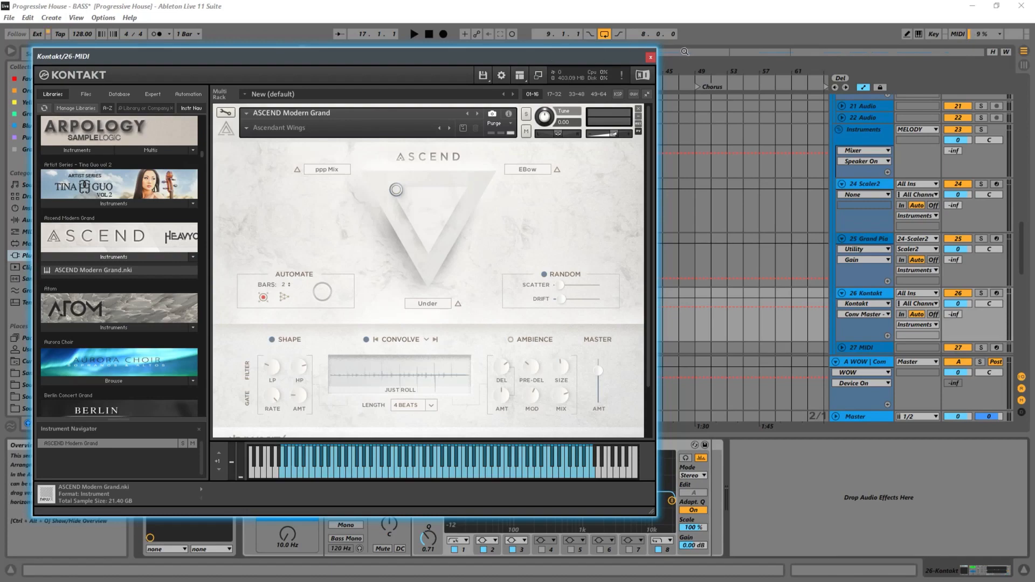
click(650, 58)
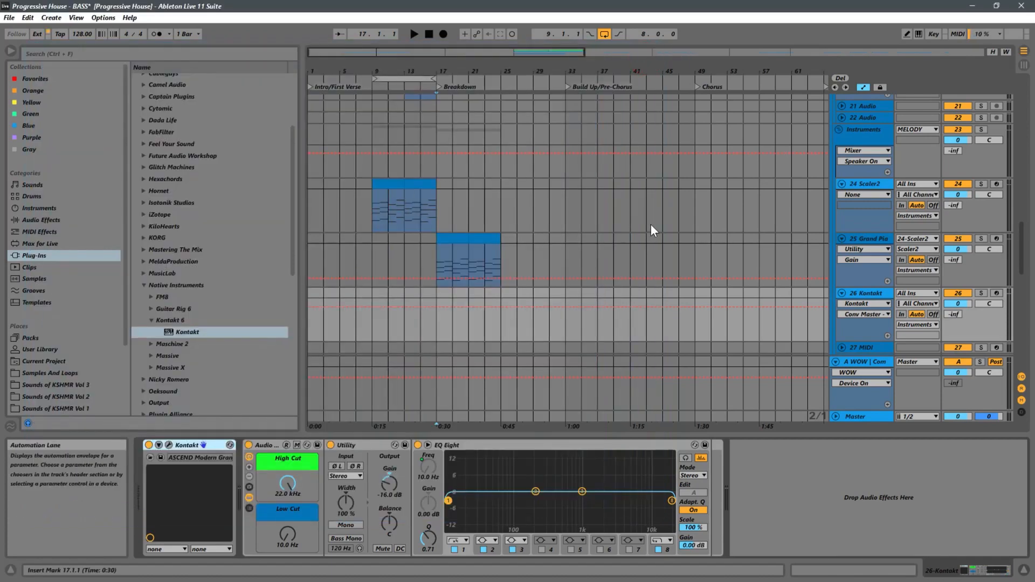
Copy the first Grand Piano chord clip to the Kontakt track at bar 17 and solo the Kontakt track.
click(462, 238)
click(453, 239)
drag(452, 239, 457, 303)
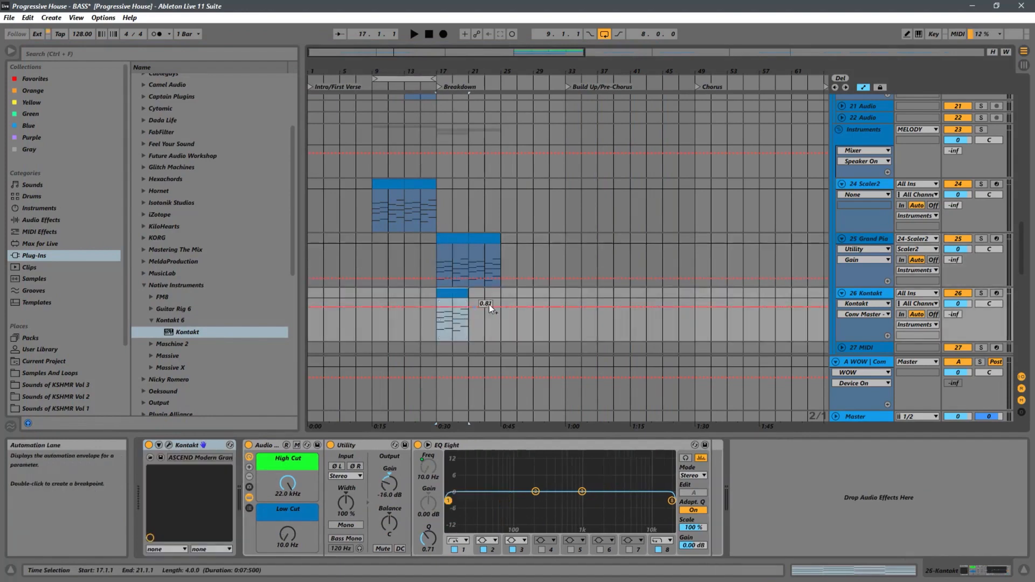
click(981, 293)
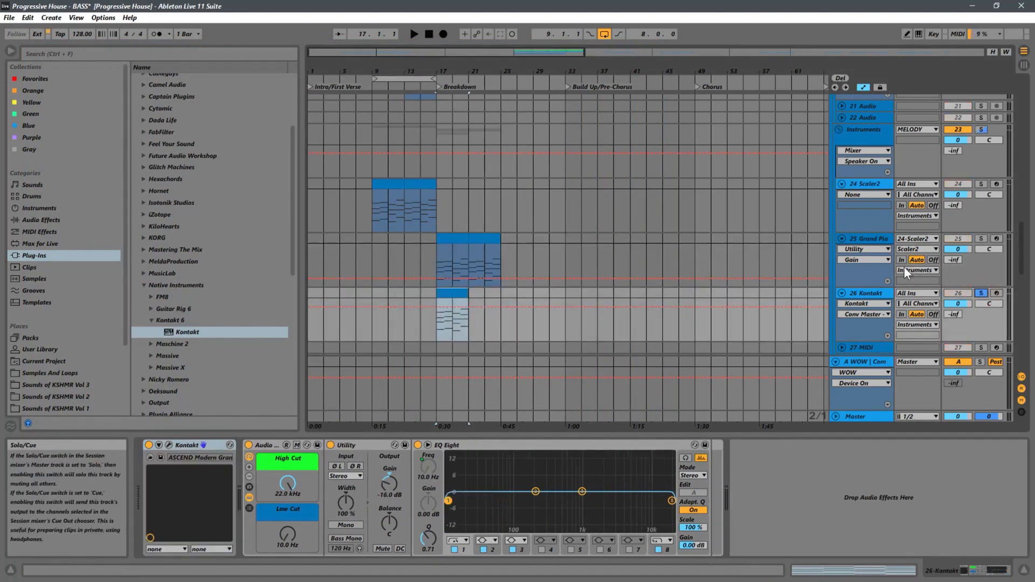
Reopen the Kontakt plug-in window and start playback from bar 17 to hear the Ascendant Wings preset.
click(168, 446)
drag(437, 56, 904, 44)
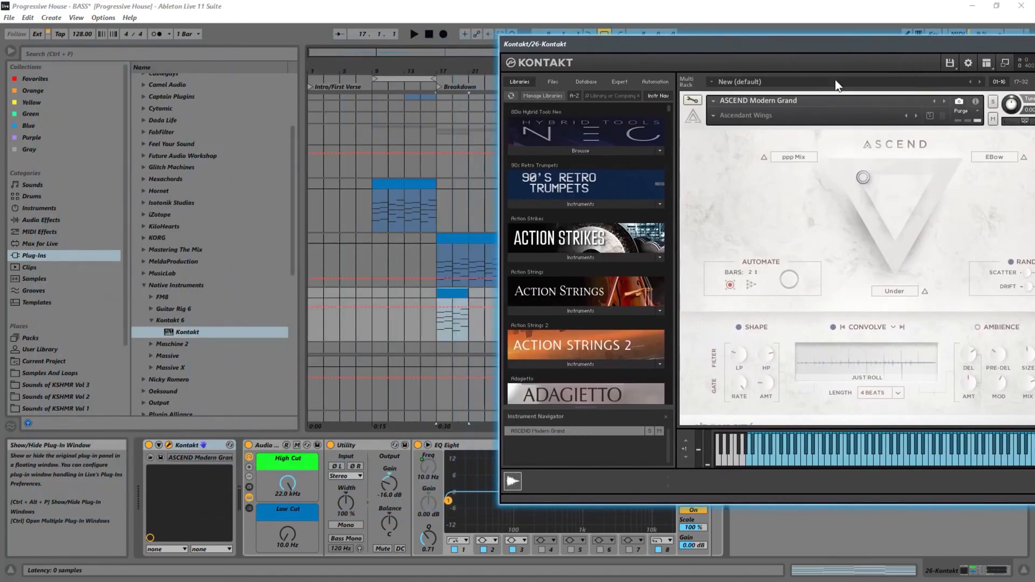
click(432, 322)
key(space)
drag(669, 45, 229, 68)
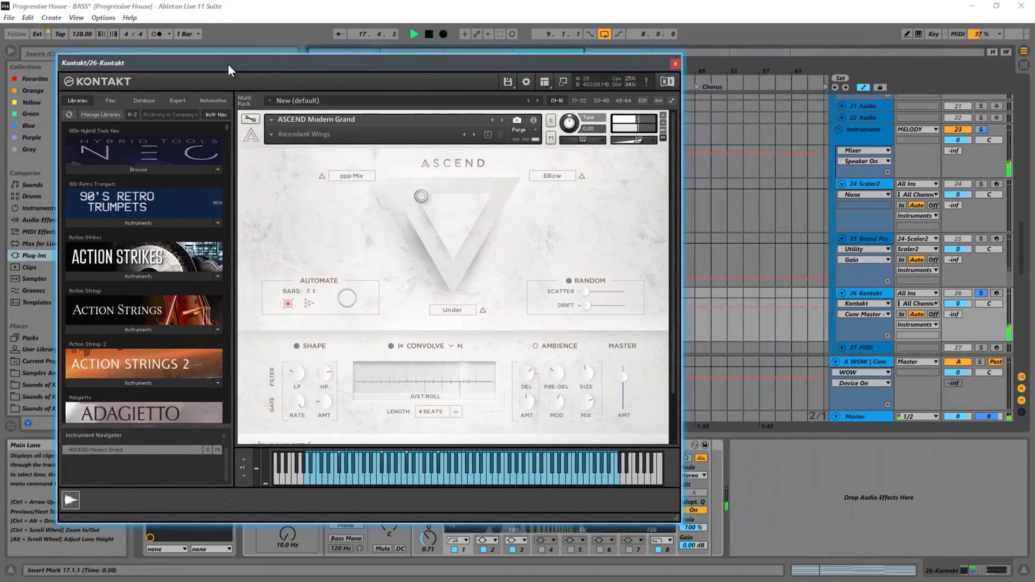
Blend the ASCEND sources during playback by moving the 2D mixer orb to the EBow corner, and stop playback.
drag(429, 193, 489, 226)
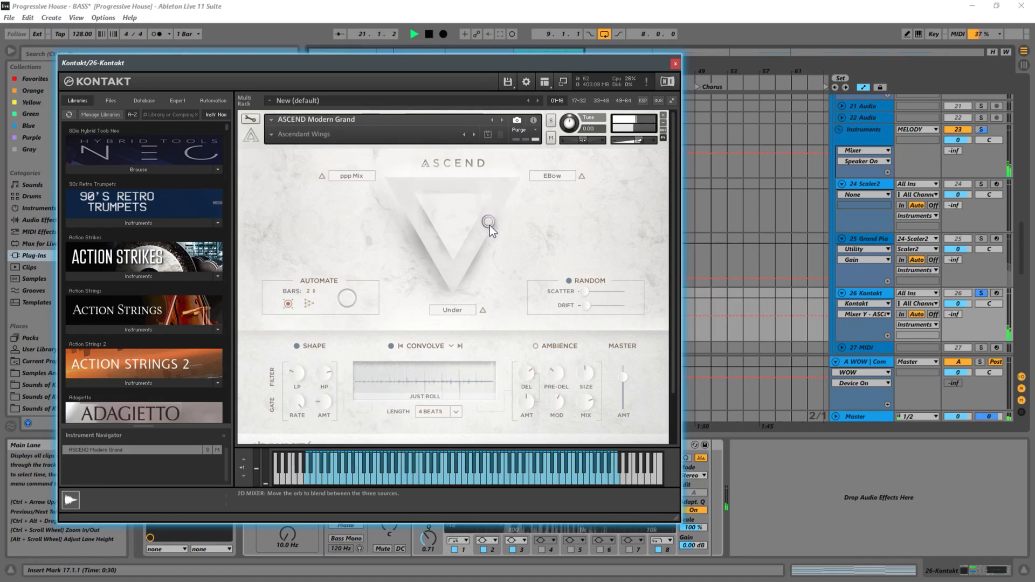
drag(457, 274, 544, 170)
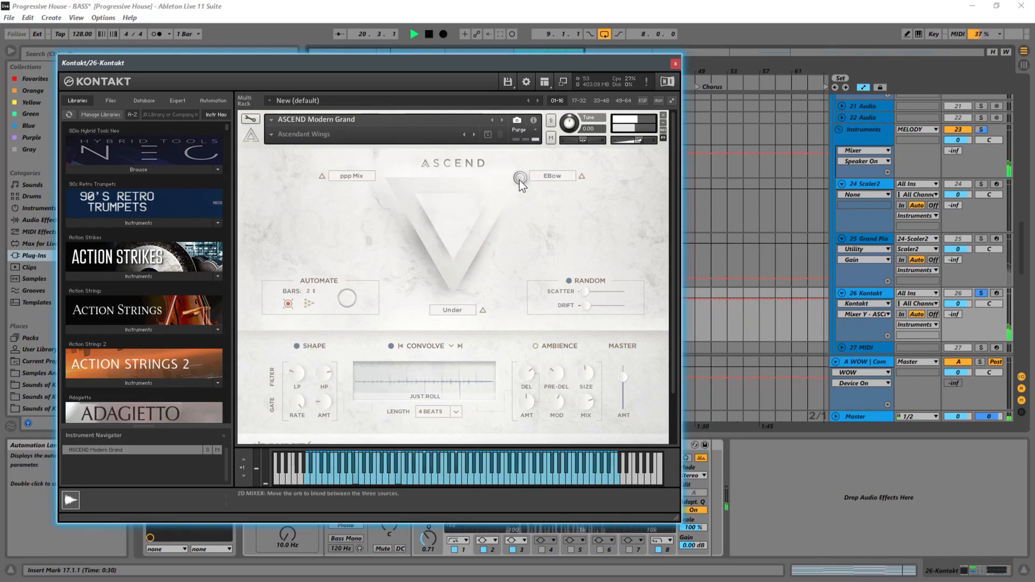
key(space)
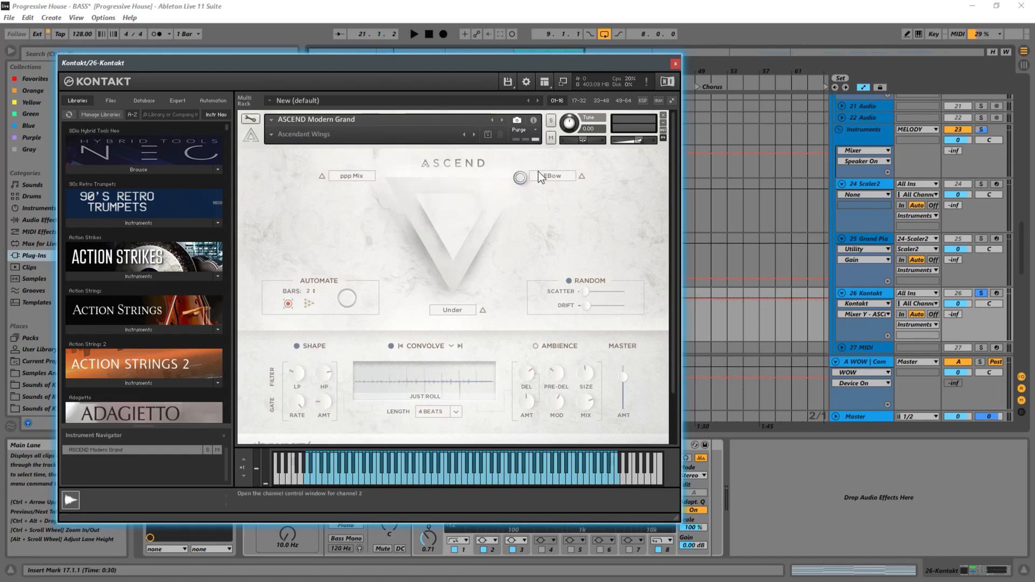
Move the ASCEND 2D mixer orb to the ppp Mix corner and play the chords to hear the blend.
drag(521, 178, 362, 154)
key(space)
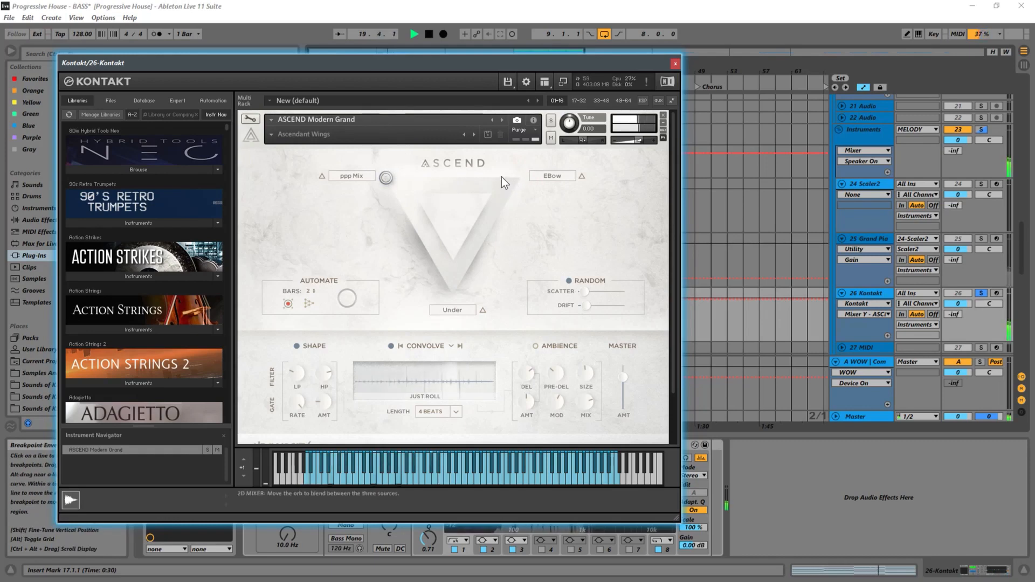
key(space)
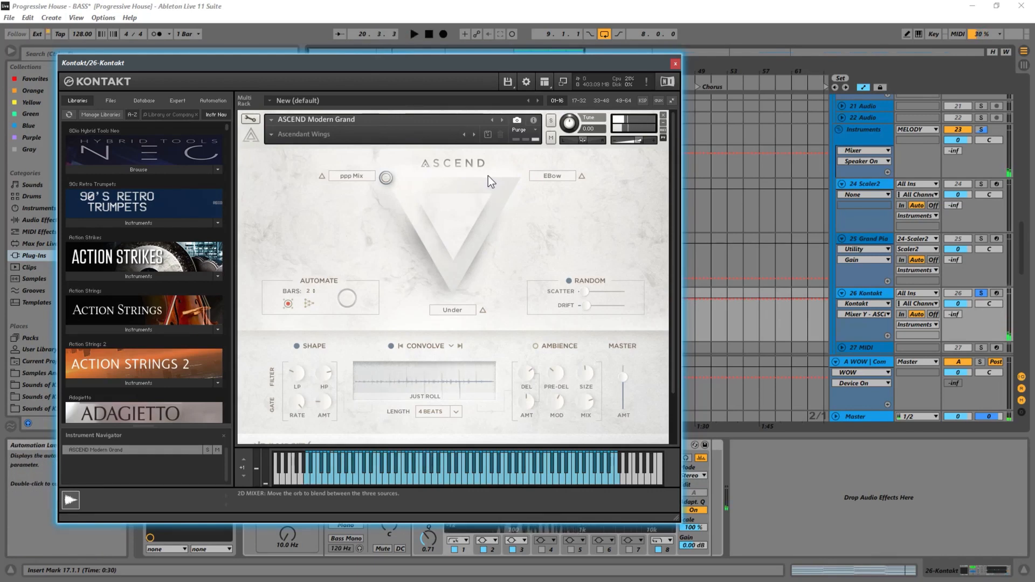
Load the Hyper Comp preset from the Ascended category in ASCEND Modern Grand.
click(271, 134)
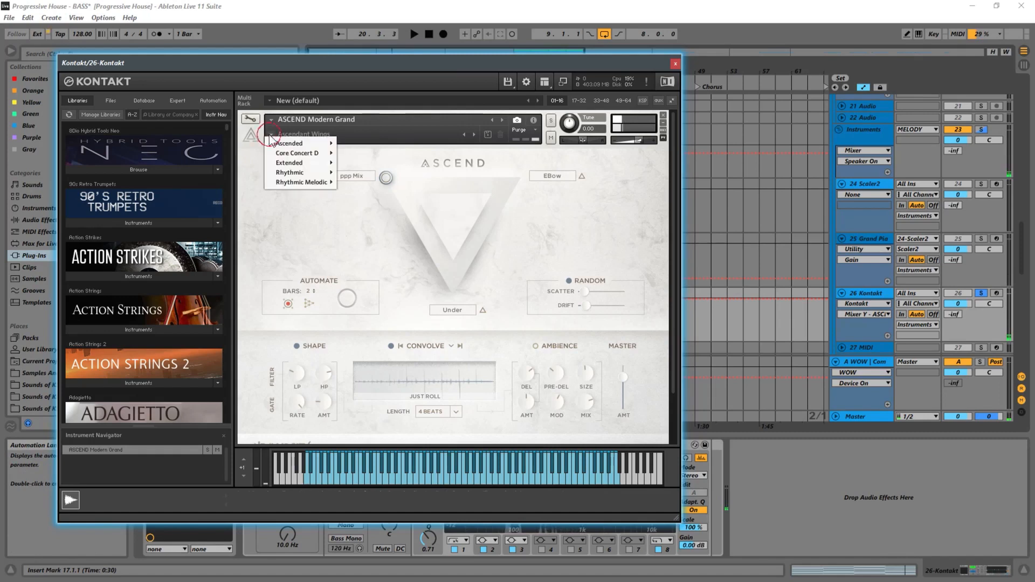
mouse_move(311, 144)
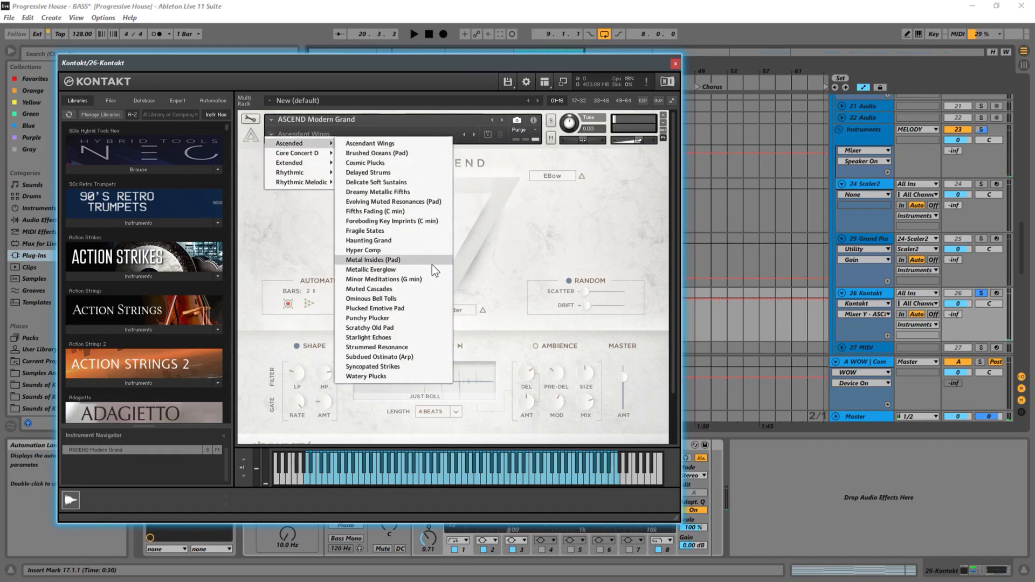
click(353, 252)
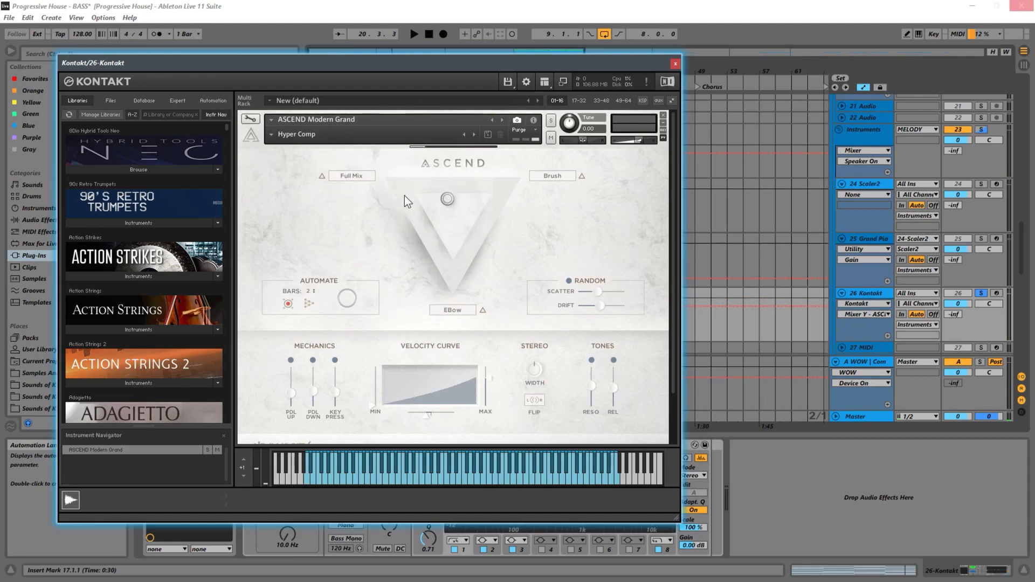
Reposition the Kontakt plug-in window to uncover the arrangement and play the Kontakt clip from bar 17.
click(322, 65)
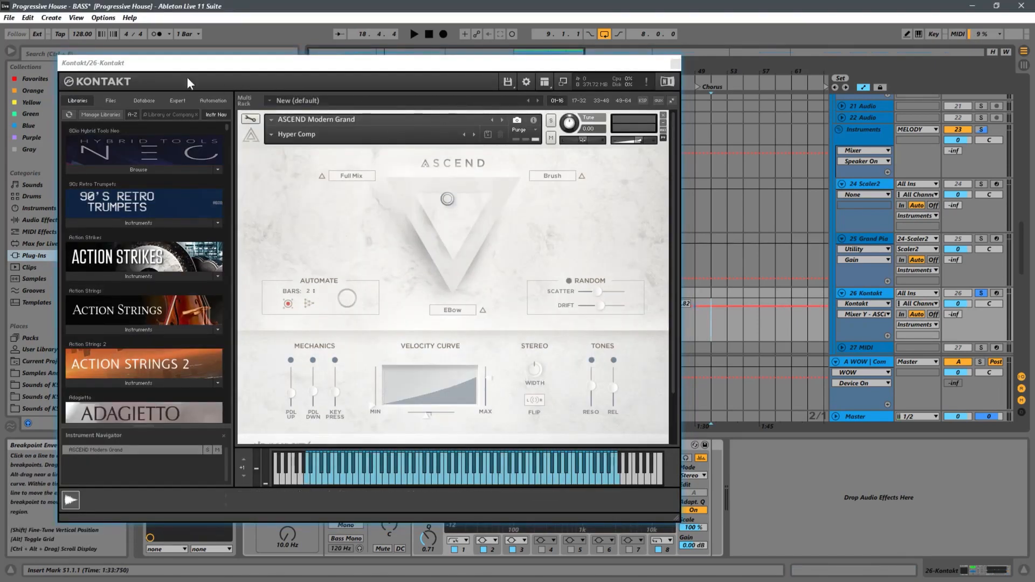
drag(204, 59, 294, 45)
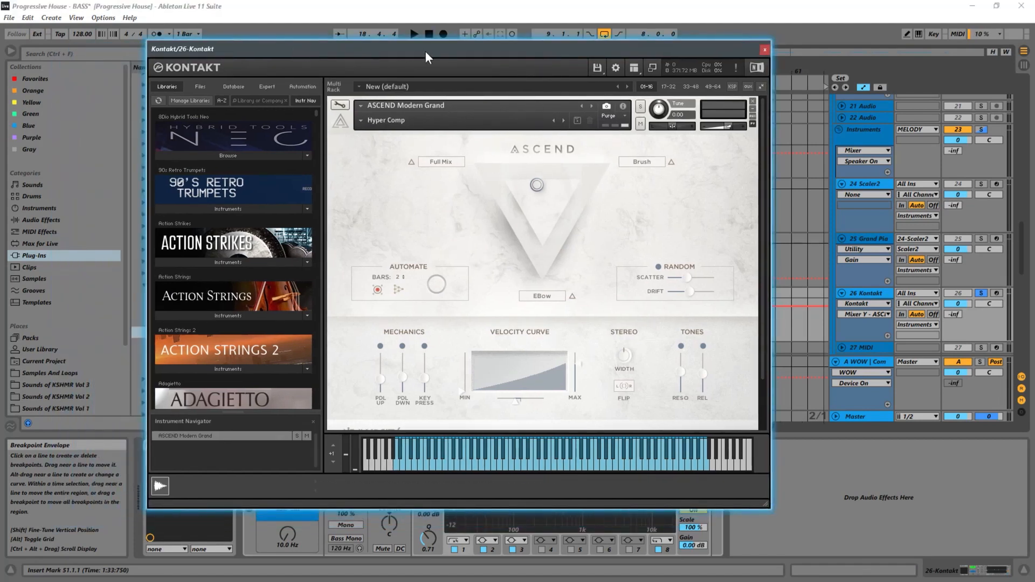
drag(425, 51, 373, 44)
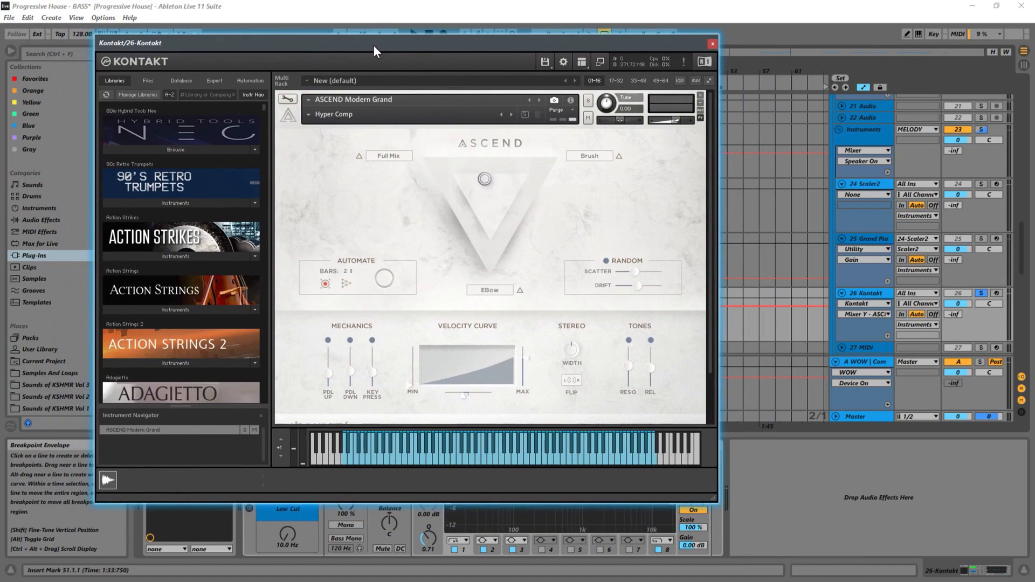
drag(507, 43, 520, 25)
click(439, 326)
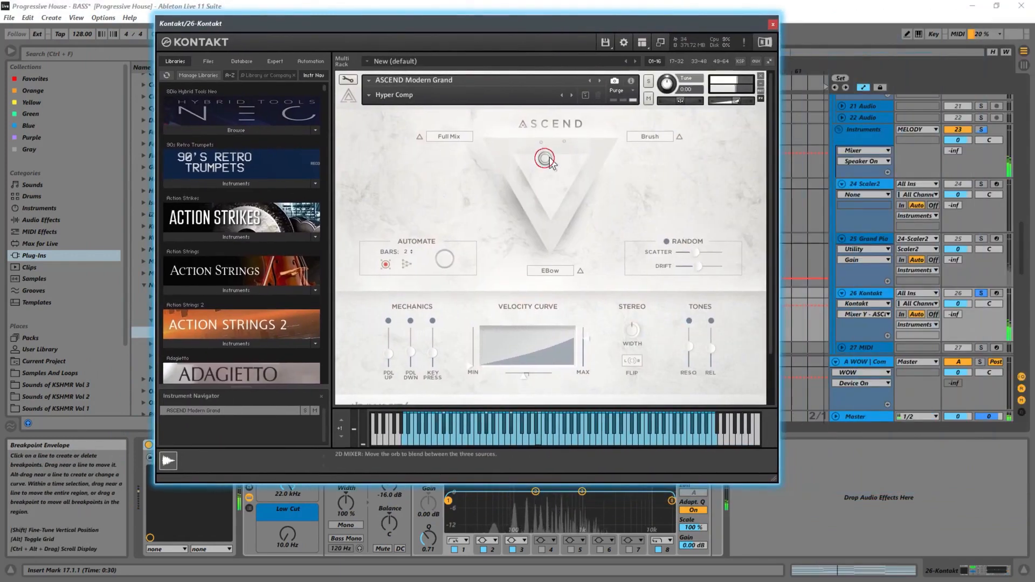
Move the 2D mixer orb to the Full Mix corner, raise the pedal-down mechanics level slightly, and close the plug-in window.
drag(580, 151, 525, 143)
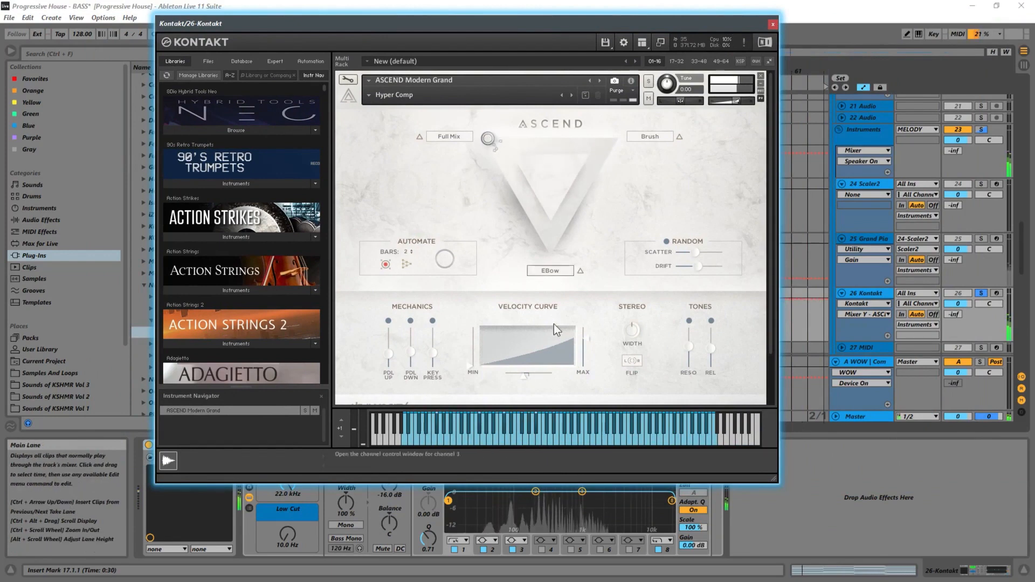
click(412, 356)
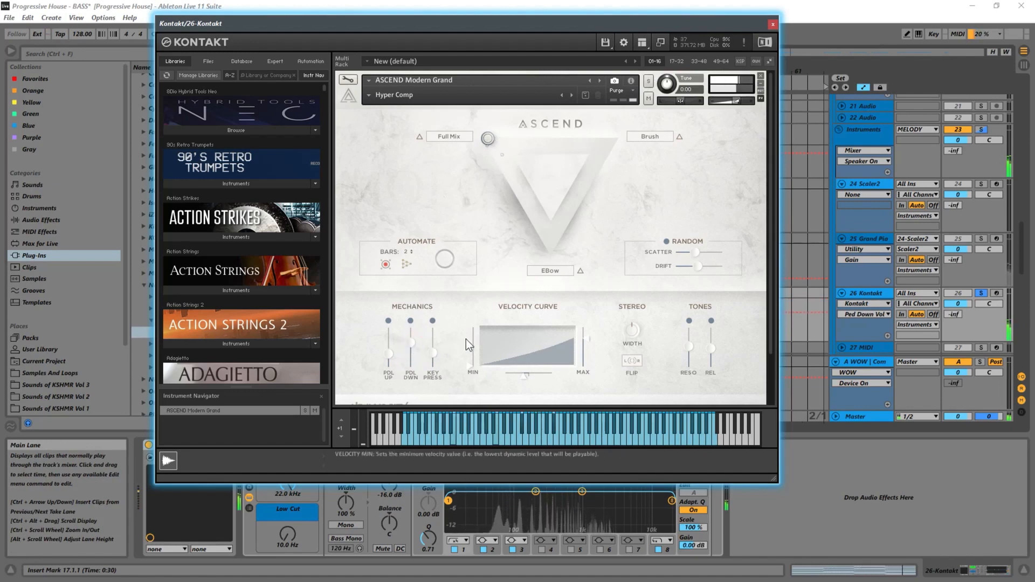
click(773, 24)
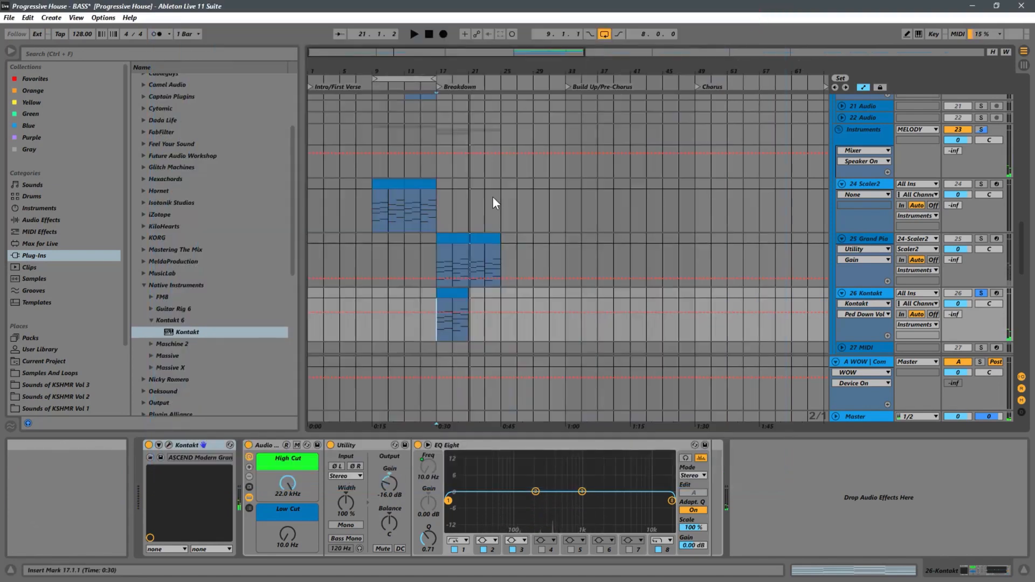
Duplicate the Kontakt chord clip to bar 21 and play the track from bar 17.
click(445, 296)
key(ctrl+d)
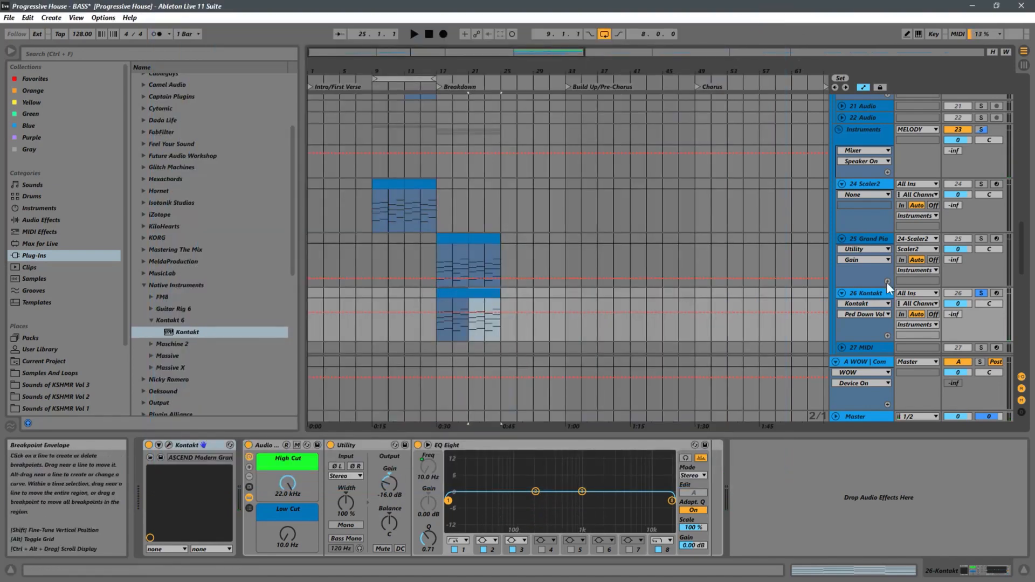
key(space)
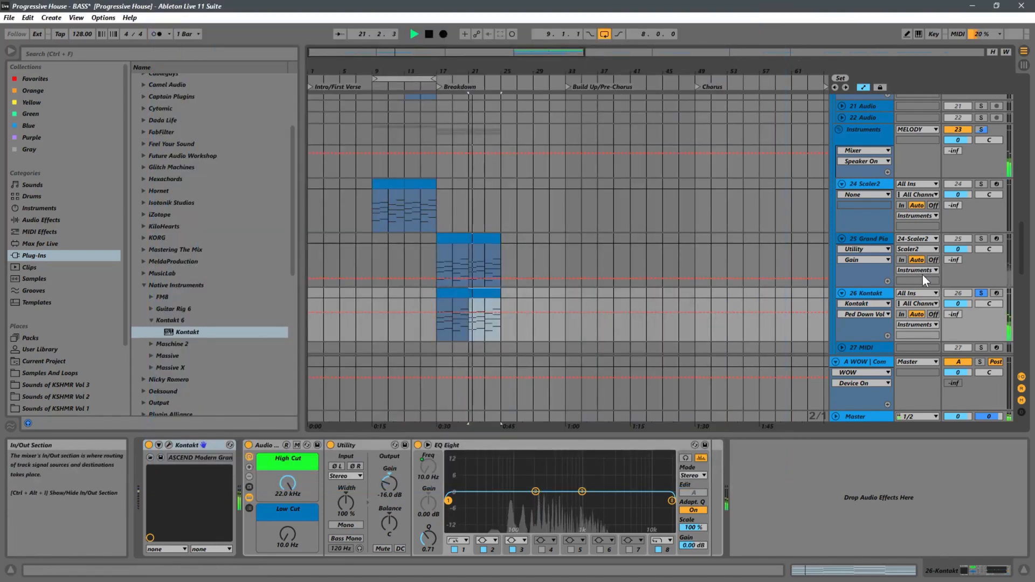
click(440, 329)
key(space)
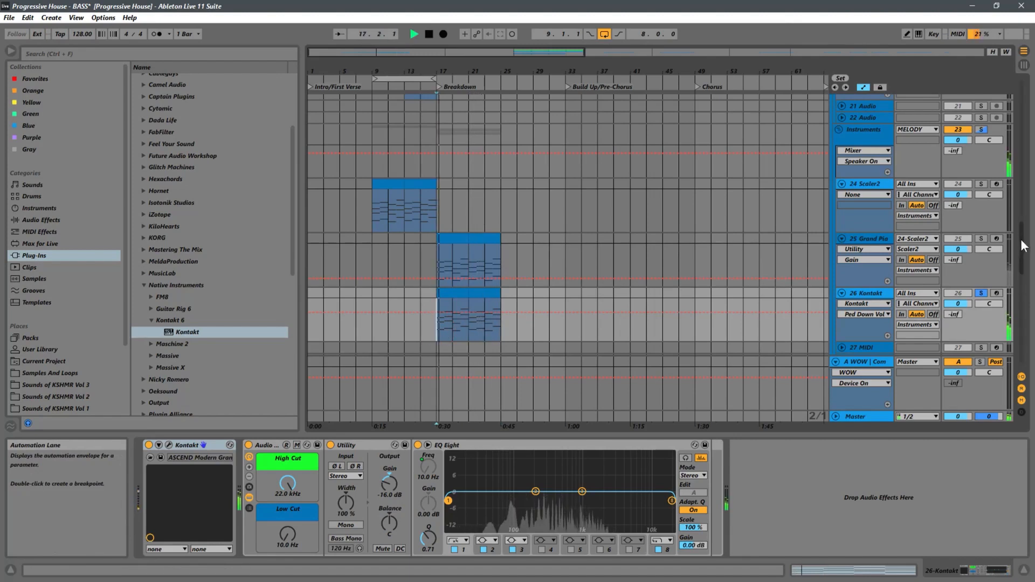
Solo the Grand Piano track together with the Kontakt track and briefly play the two layers.
click(980, 238)
key(space)
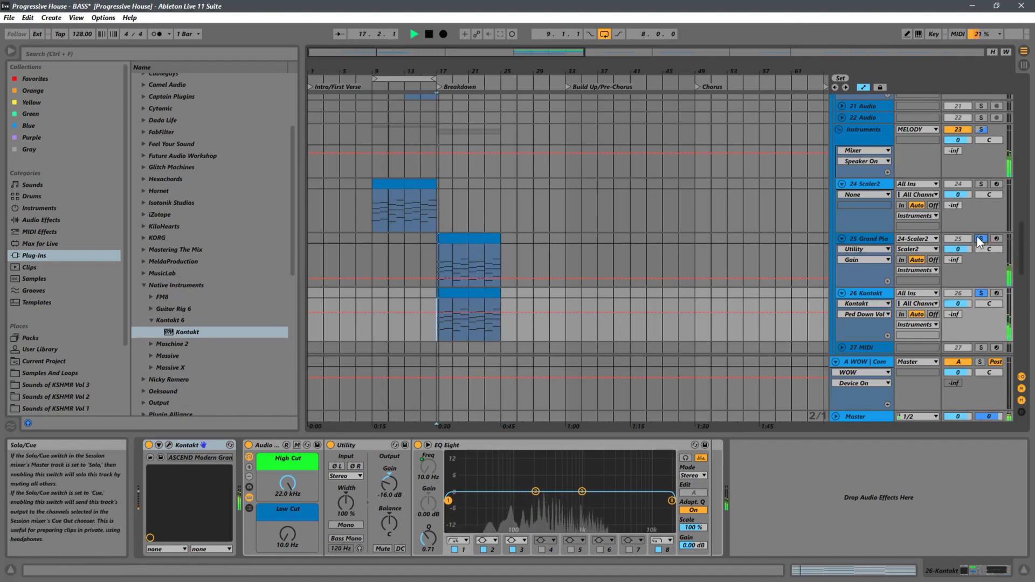
key(space)
Lower the Utility gain on the Grand Piano track to -31.7 dB while playing both layers.
click(874, 242)
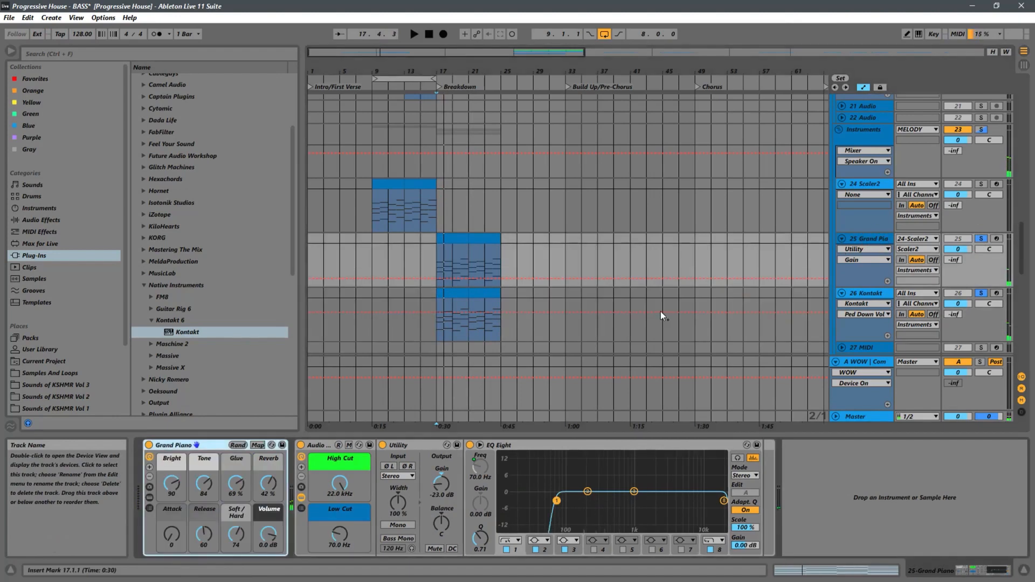
scroll(445, 483, down, 2)
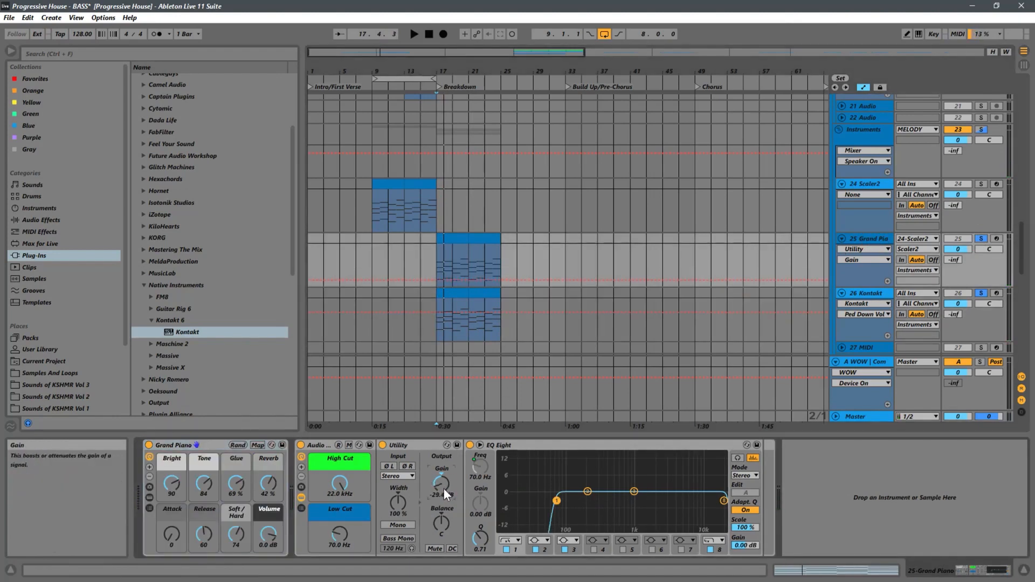
scroll(444, 487, down, 1)
key(space)
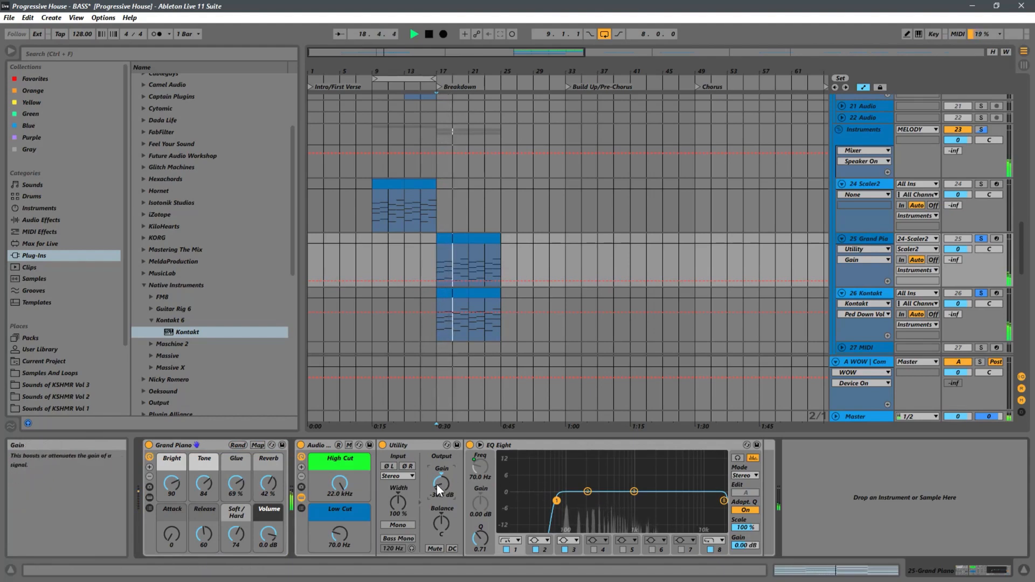
scroll(440, 484, down, 1)
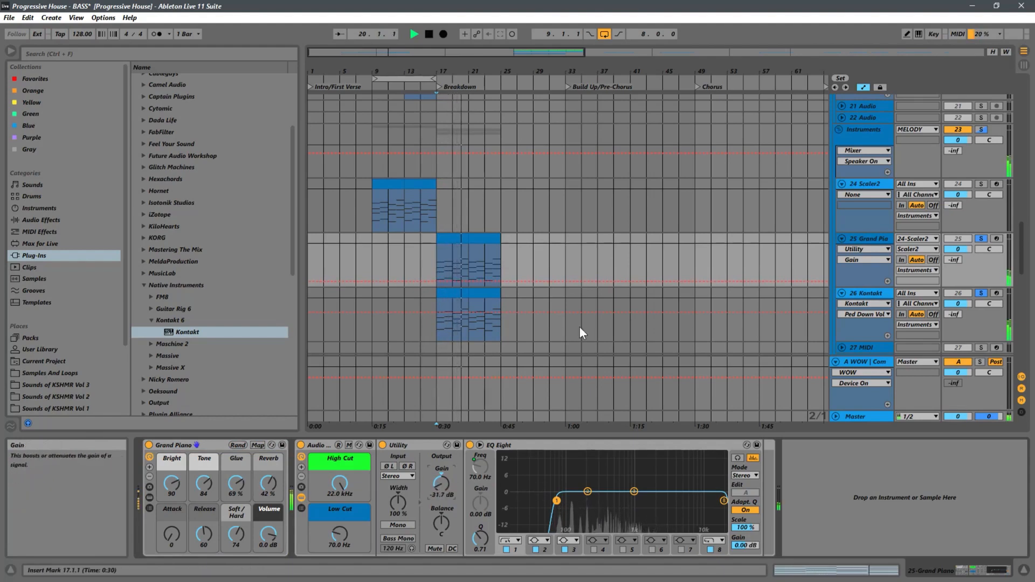
Transpose all notes of the first Grand Piano chord clip up one octave and play the result.
click(462, 238)
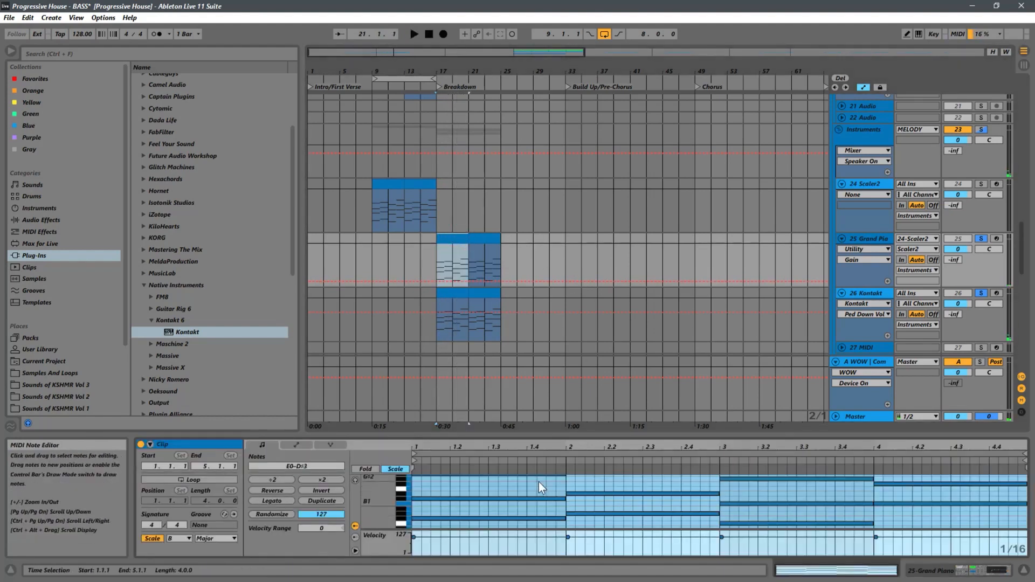
key(ctrl+a)
key(shift+Up)
key(space)
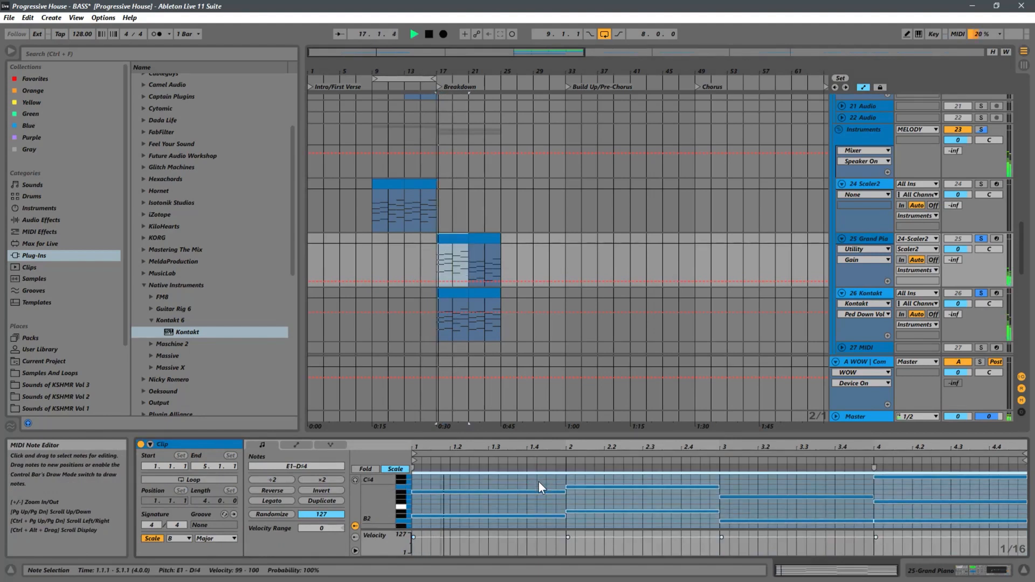
Set the Utility gain on the Grand Piano track to -25.4 dB during playback.
click(856, 239)
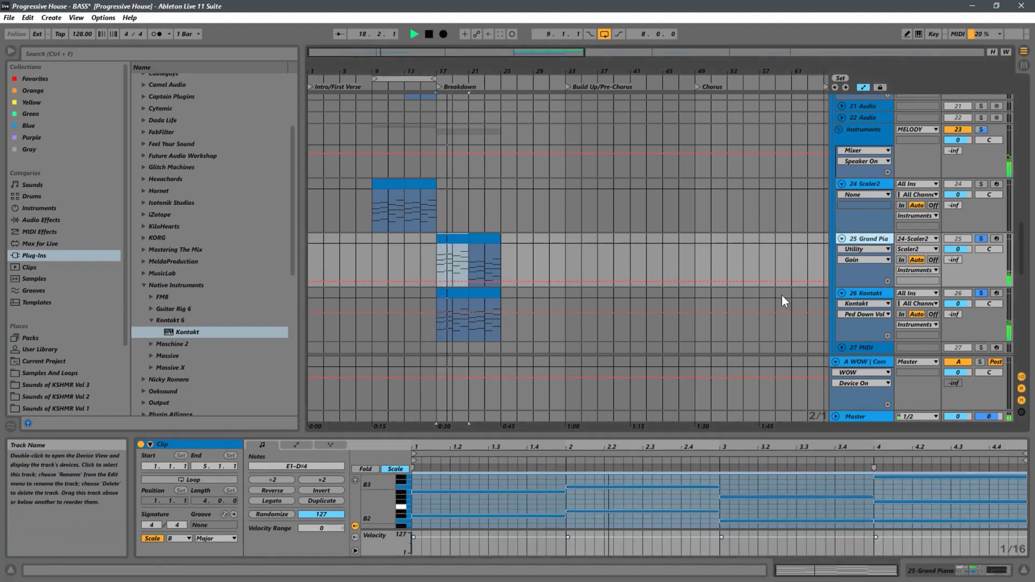
click(862, 238)
drag(443, 486, 442, 482)
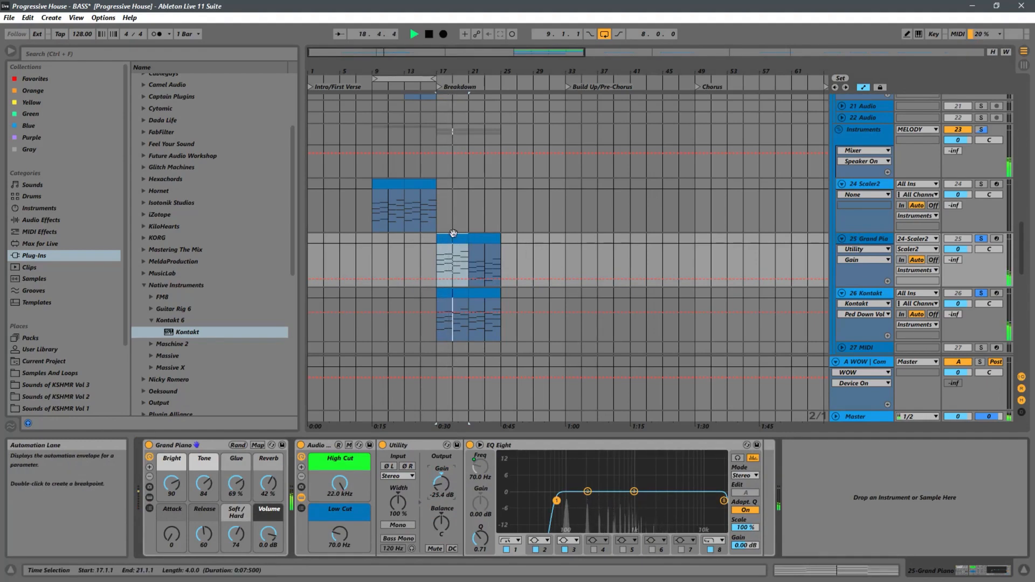
Duplicate the octave-raised Grand Piano clip over the one at bar 21, return the insert marker to bar 17, and stop playback.
click(482, 238)
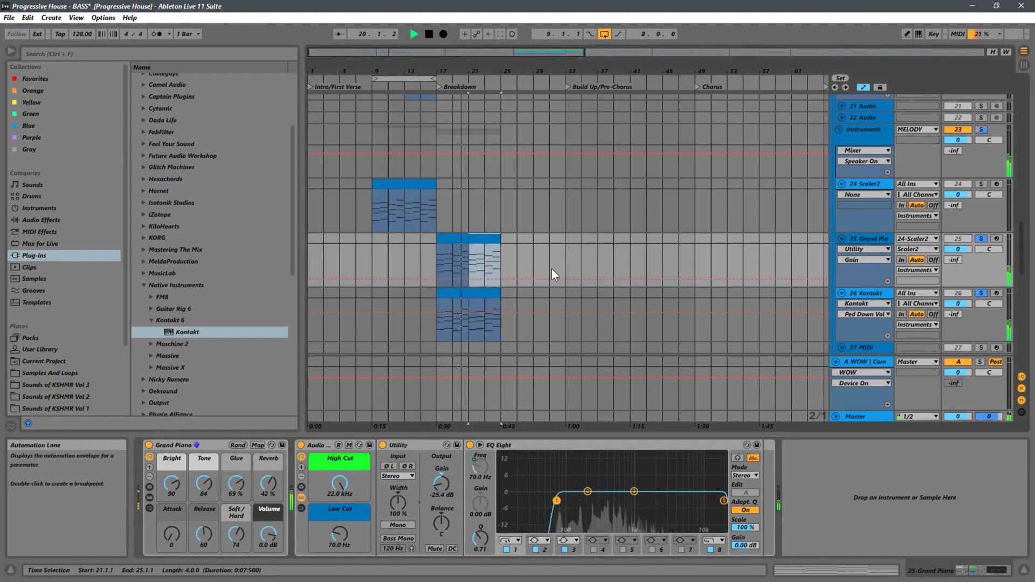
click(437, 262)
key(space)
Clear the track solos and play the breakdown from bar 17, toggling the Grand Piano track's activator to compare the layers.
click(982, 242)
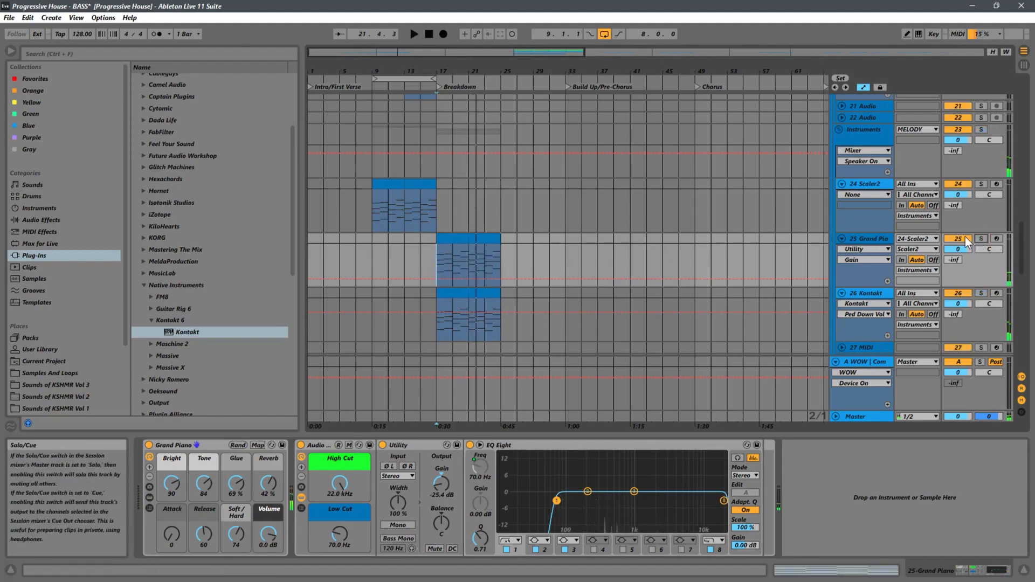
key(space)
click(958, 239)
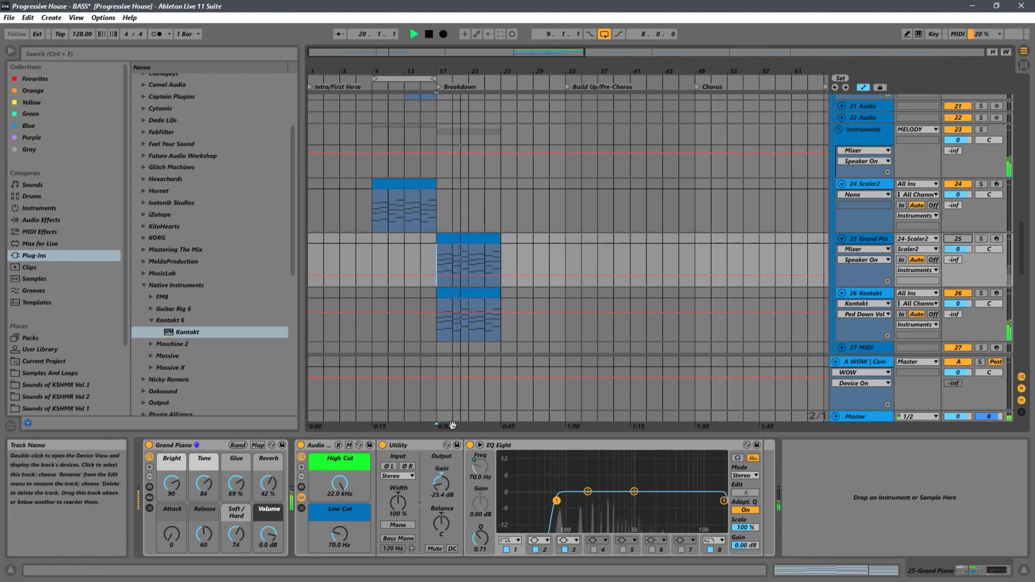
key(space)
scroll(574, 295, down, 1)
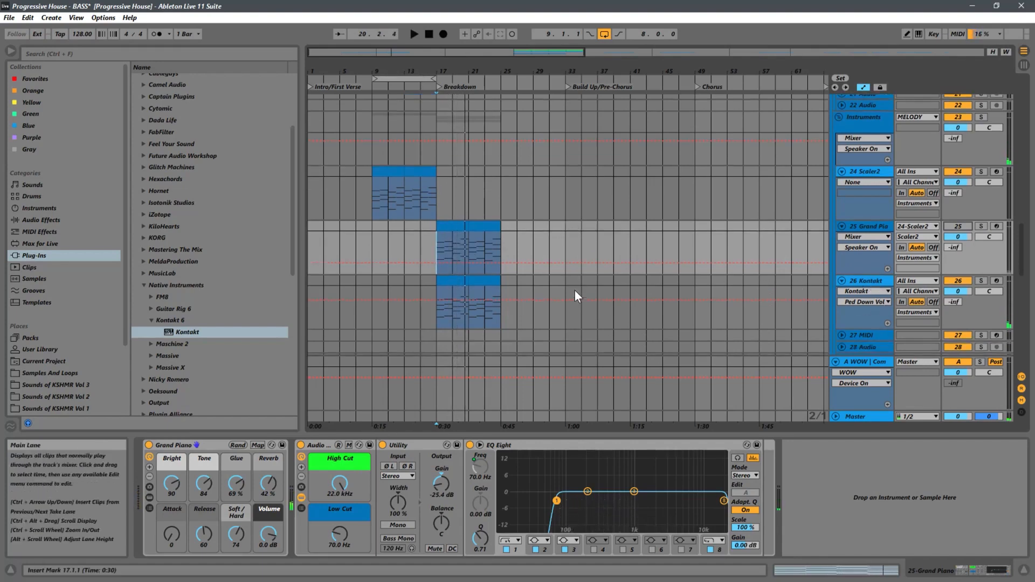
scroll(575, 291, down, 1)
key(space)
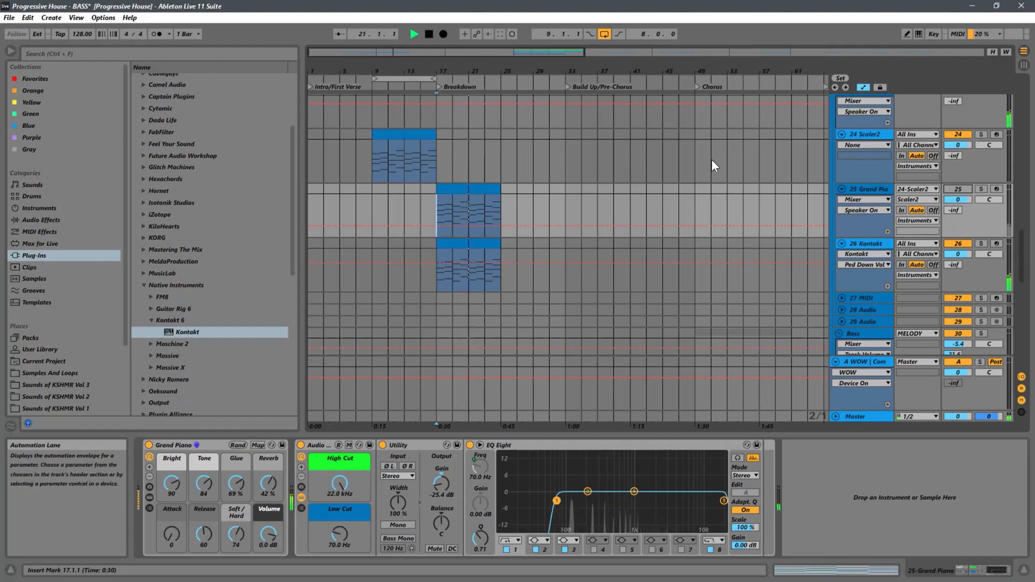
Examine the clip layout across the song's sections, from the chorus synths to the Spire and Scaler2 chord clips before the breakdown.
drag(548, 70, 545, 48)
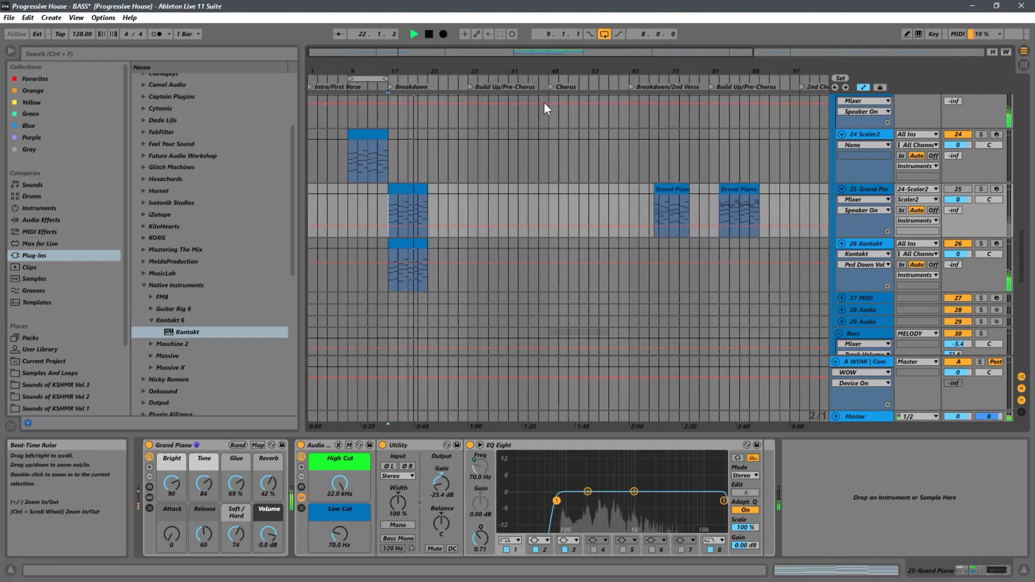
scroll(497, 224, up, 4)
scroll(500, 223, down, 2)
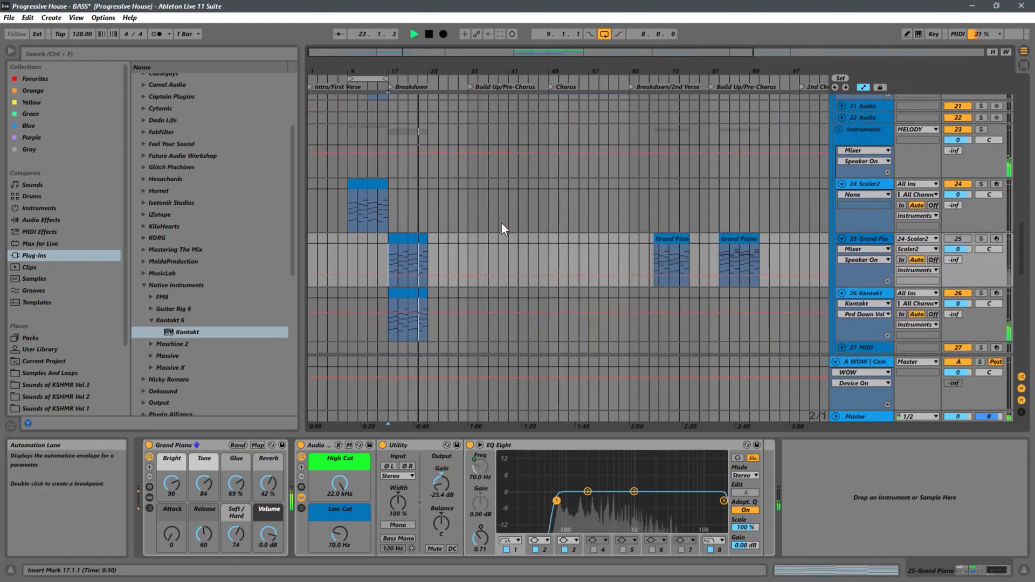
scroll(501, 223, down, 2)
scroll(609, 219, up, 4)
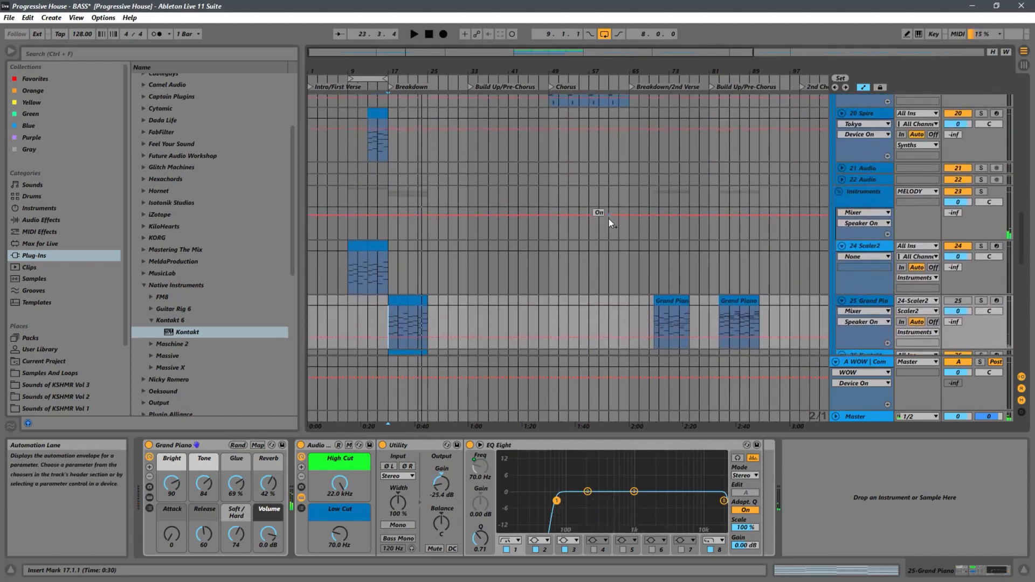
scroll(610, 219, up, 6)
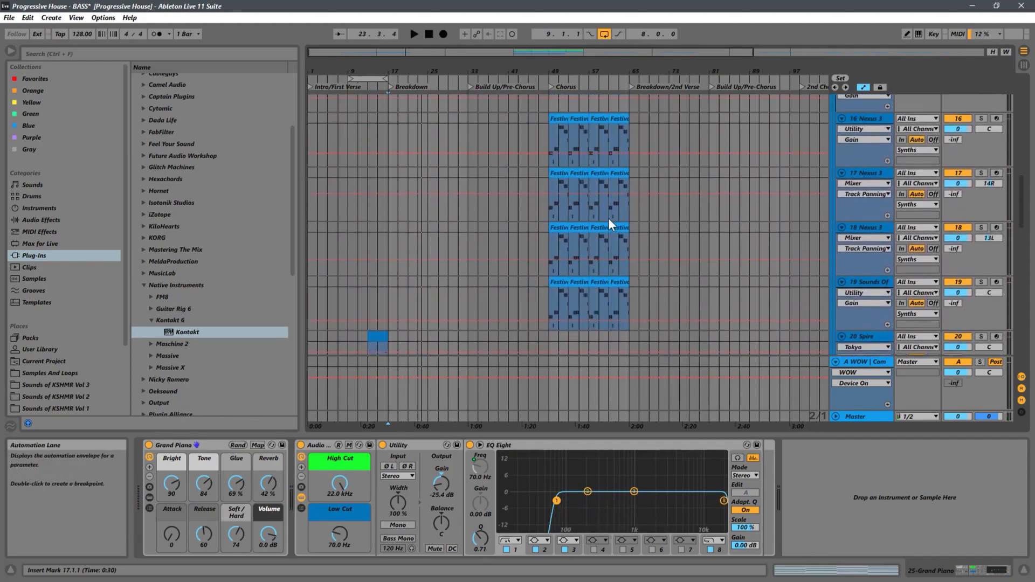
scroll(608, 218, down, 6)
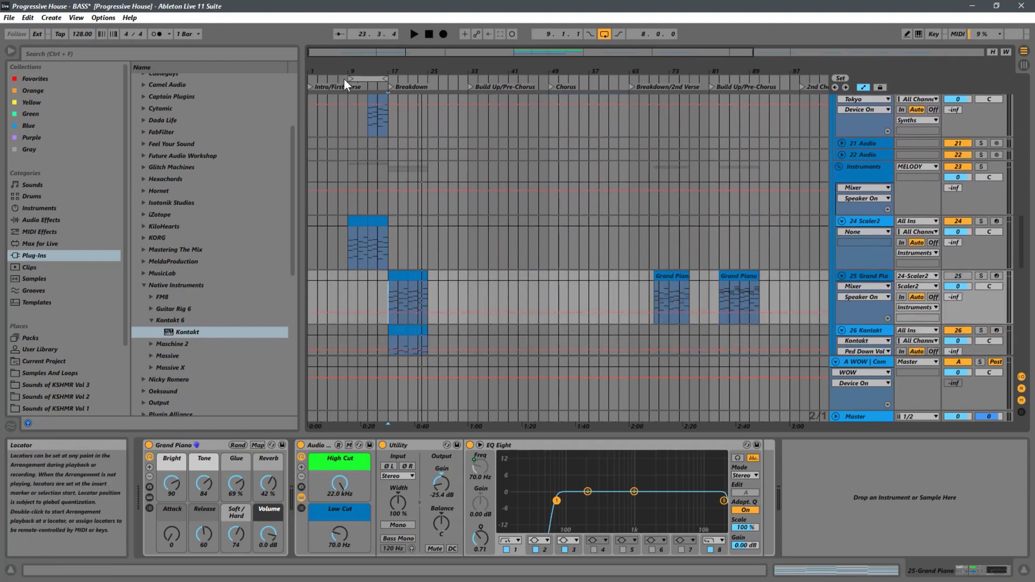
drag(352, 71, 372, 140)
scroll(551, 249, up, 2)
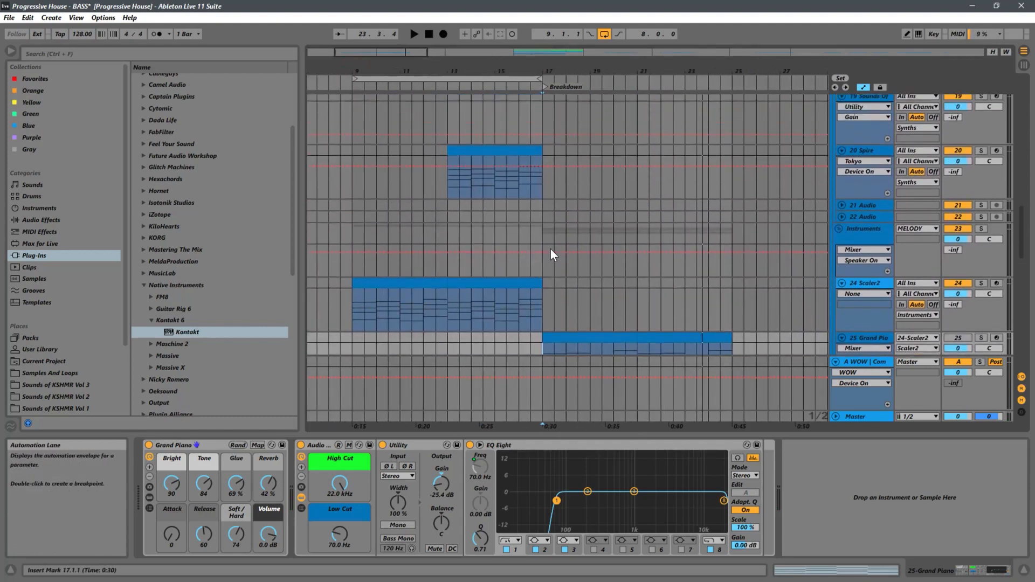
Move the four-bar Grand Piano clip at bar 127 onto the Kontakt track at bar 25 and duplicate it to bar 29.
scroll(551, 249, down, 4)
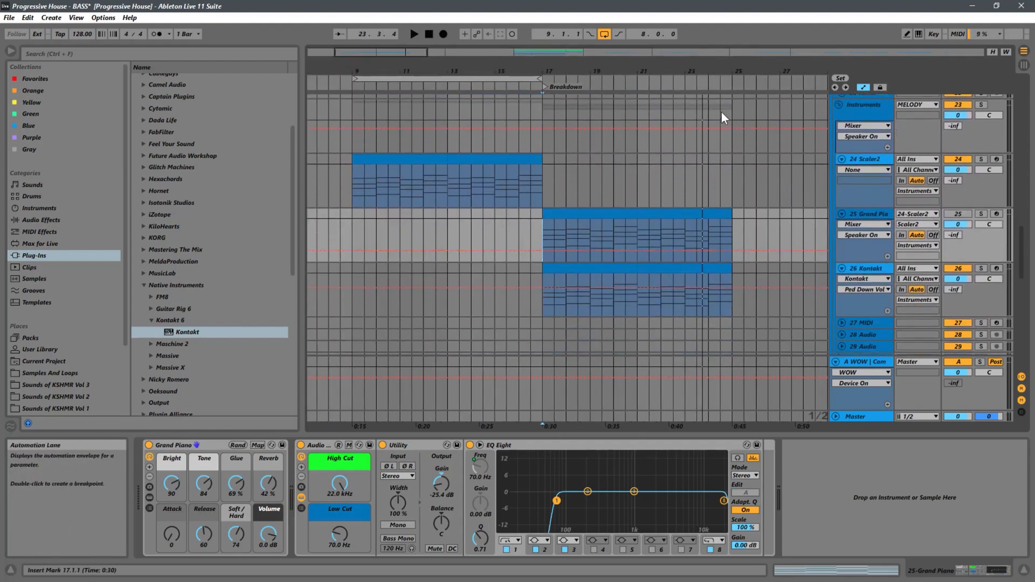
drag(736, 71, 532, 49)
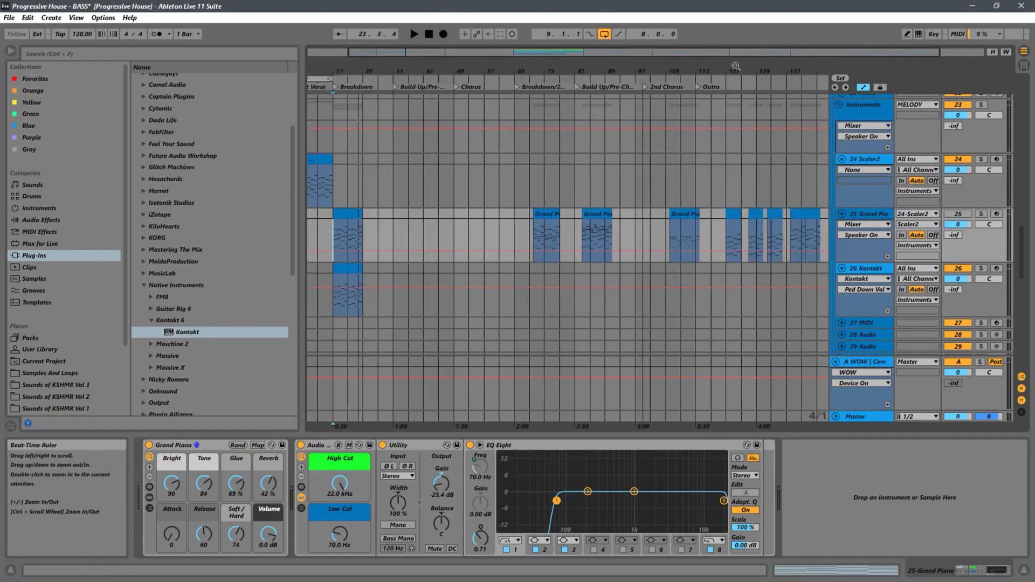
drag(736, 65, 581, 162)
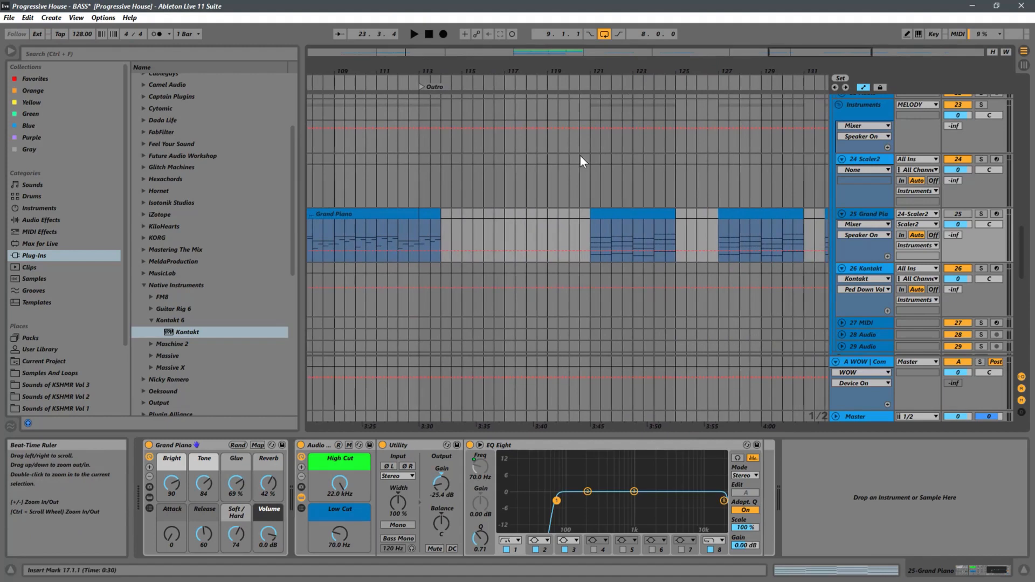
click(757, 214)
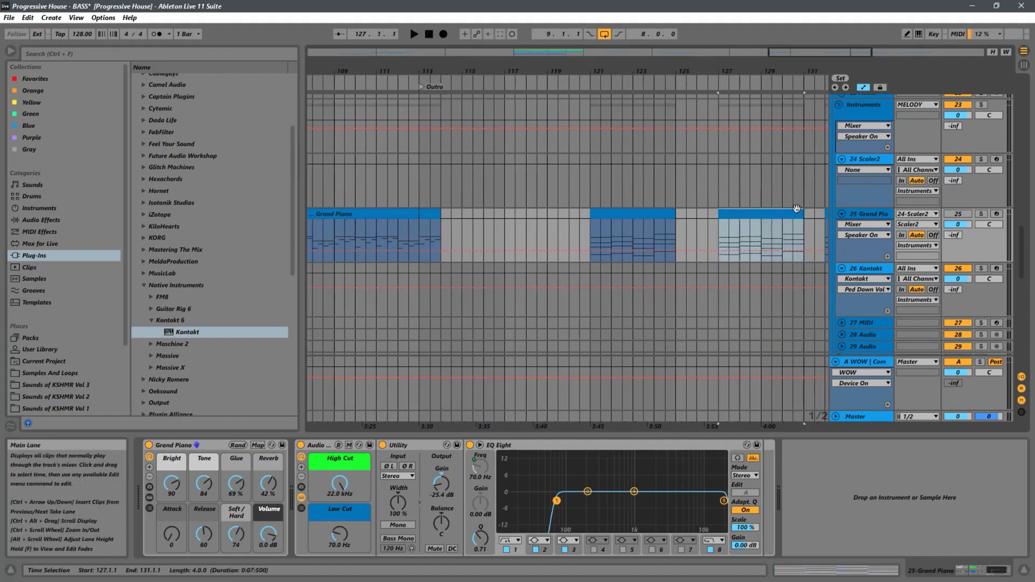
drag(797, 209, 367, 222)
key(w)
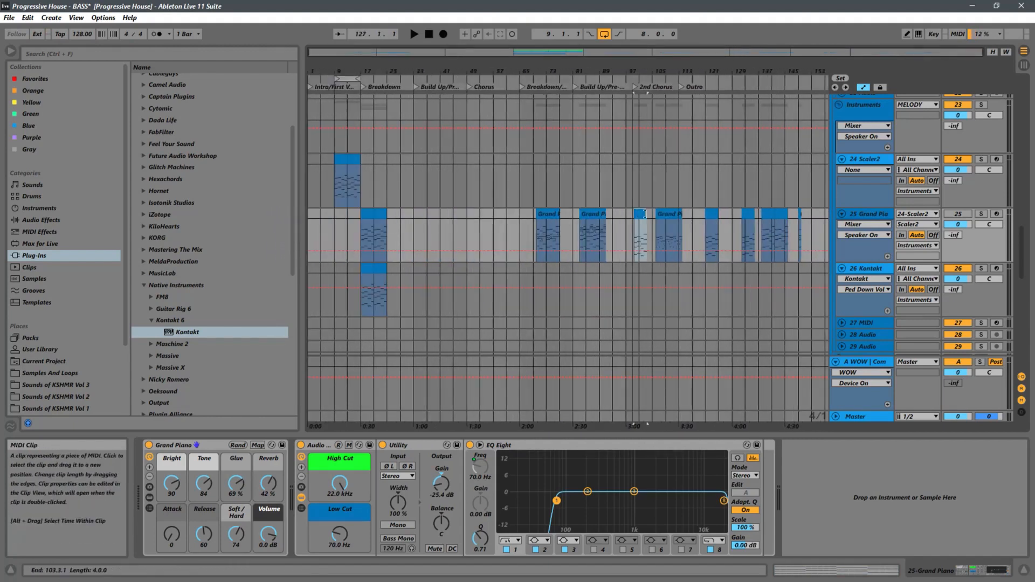
drag(638, 214, 404, 272)
drag(404, 71, 531, 192)
key(ctrl+d)
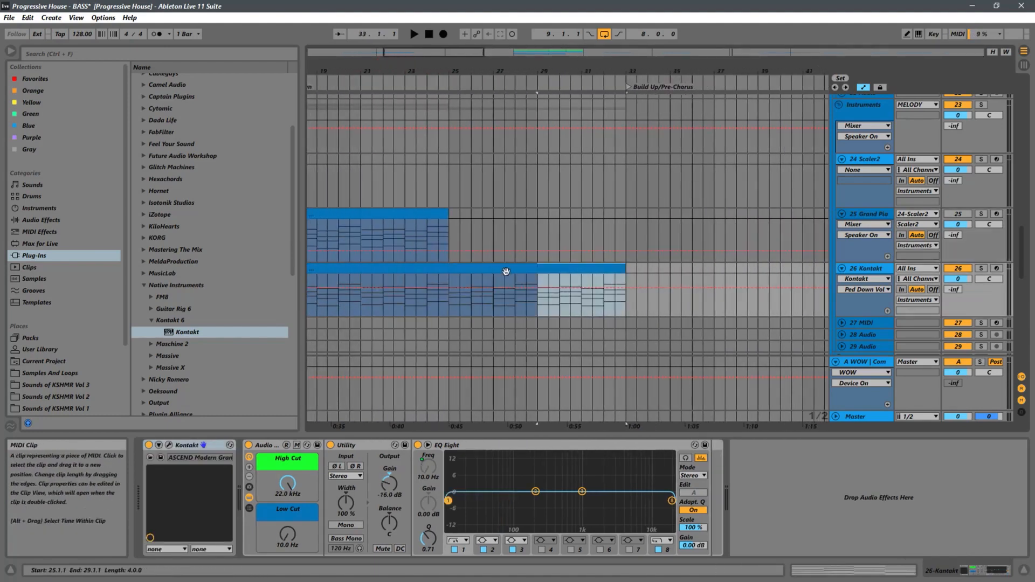
Play the extended Kontakt chord progression from bar 21.
click(405, 308)
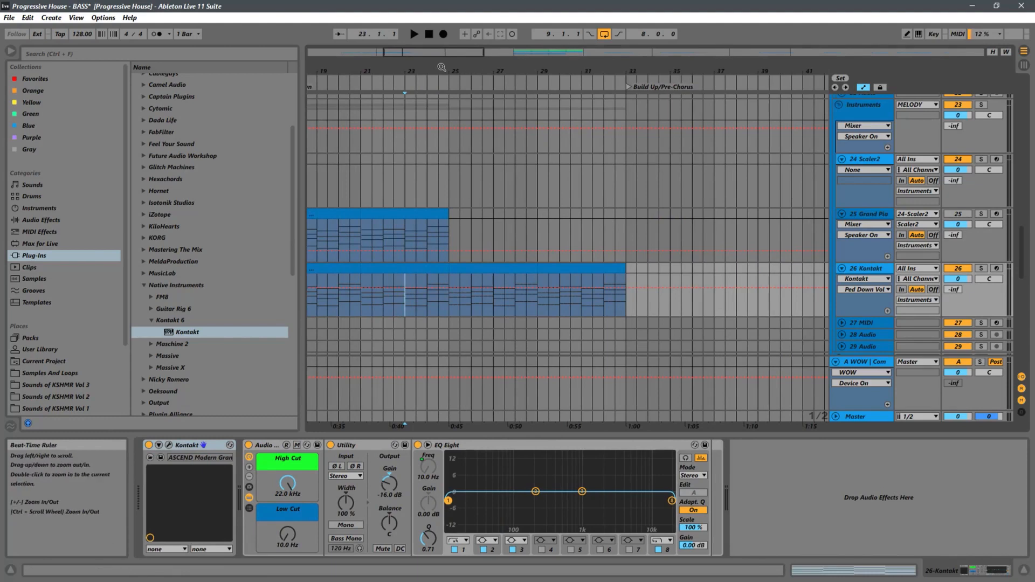
drag(427, 70, 498, 59)
click(357, 301)
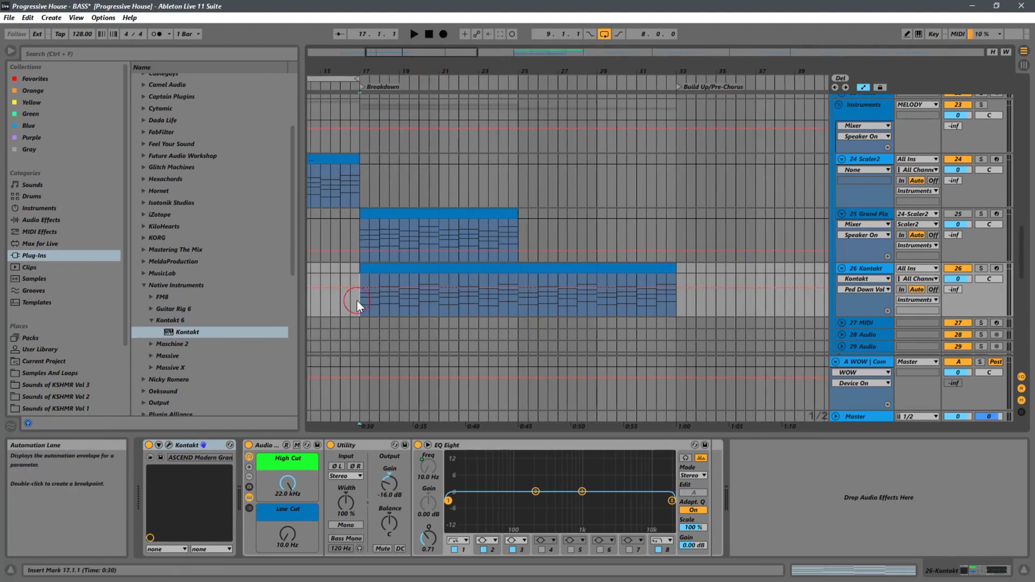
click(443, 309)
key(space)
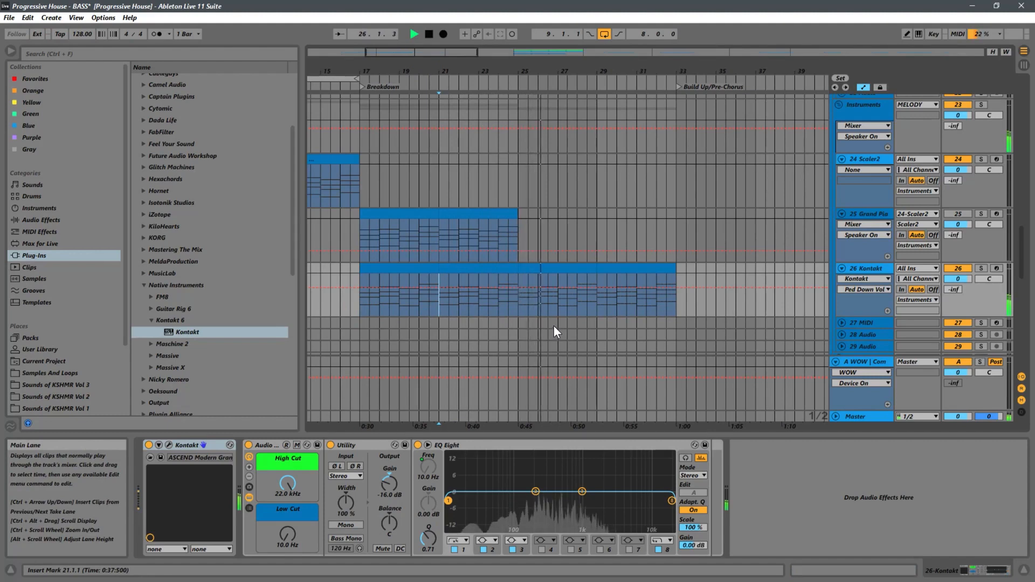
Move the Kontakt clips spanning bars 25 to 33 onto the Grand Piano track at the same position.
drag(702, 67, 512, 6)
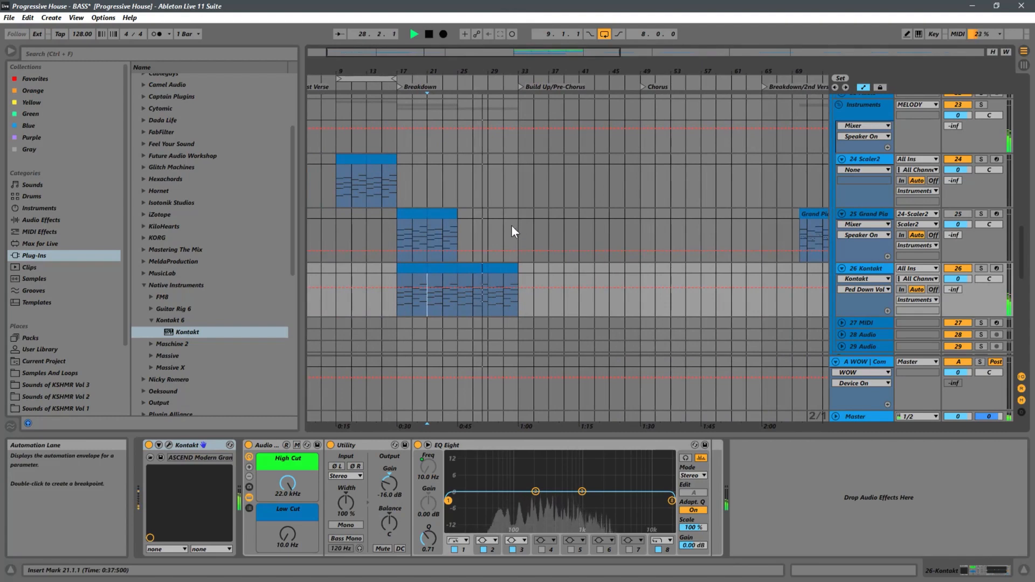
click(479, 270)
drag(481, 269, 506, 247)
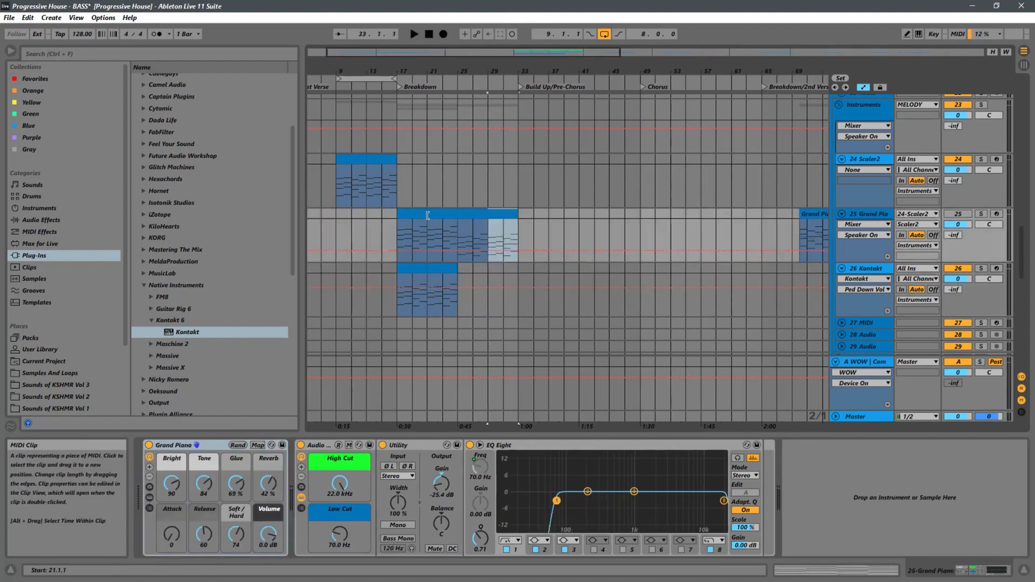
Delete the Grand Piano clips from bar 17 to bar 25, leaving that range to the Kontakt layer.
click(429, 215)
click(419, 215)
key(Delete)
click(434, 214)
key(Delete)
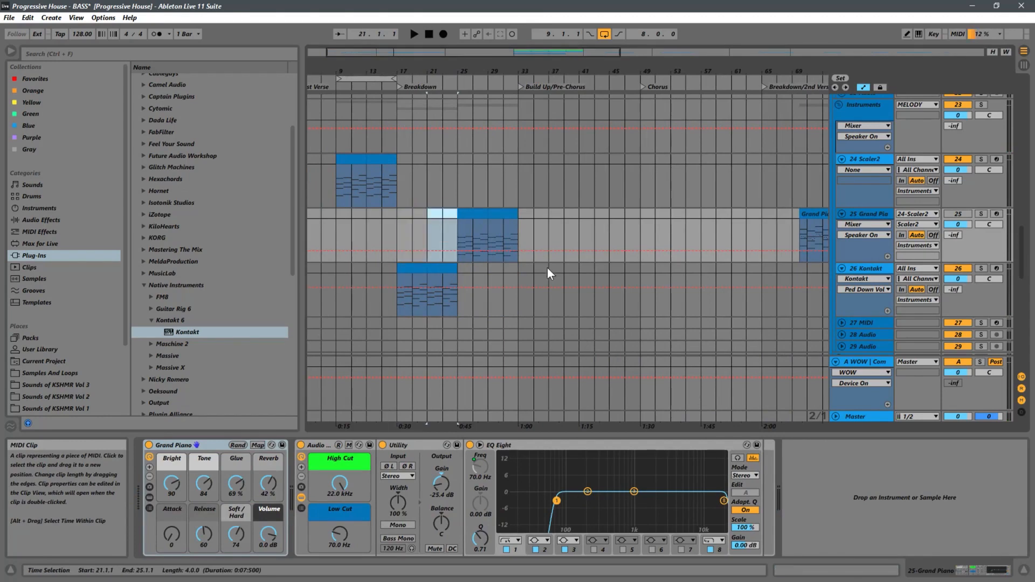
Play the breakdown from bar 17 and reactivate the Grand Piano track.
click(396, 302)
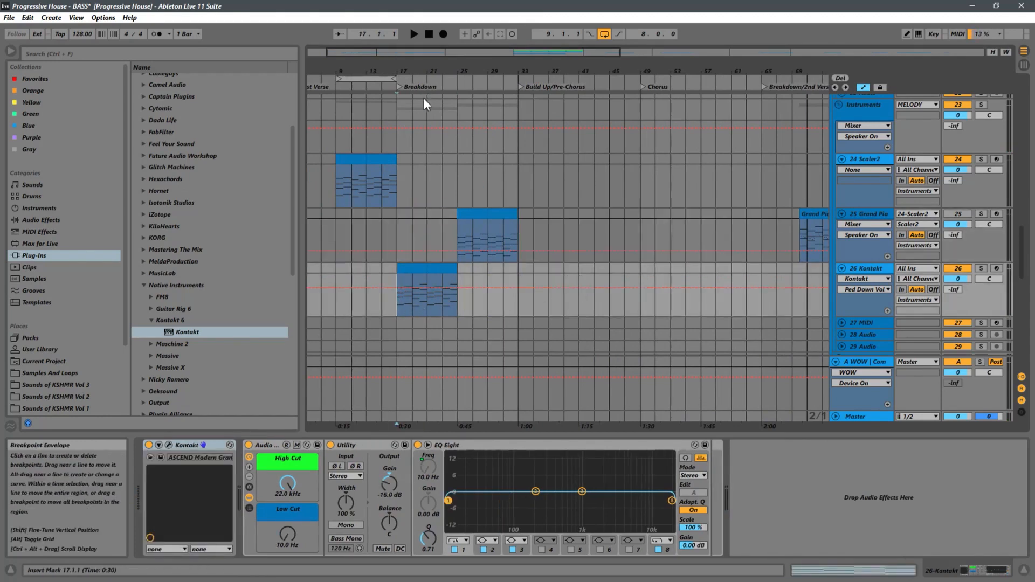
drag(414, 70, 440, 96)
key(space)
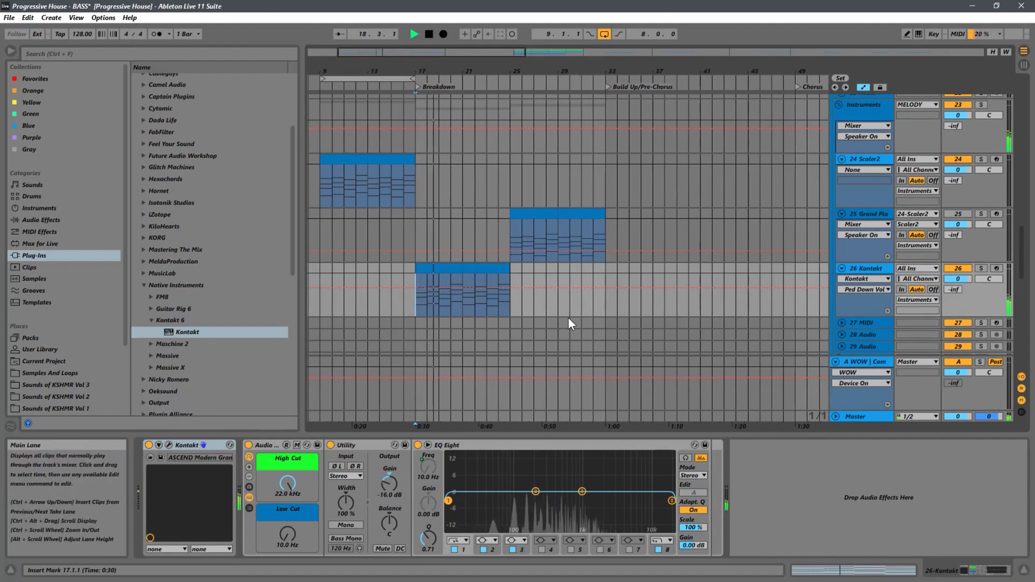
click(471, 247)
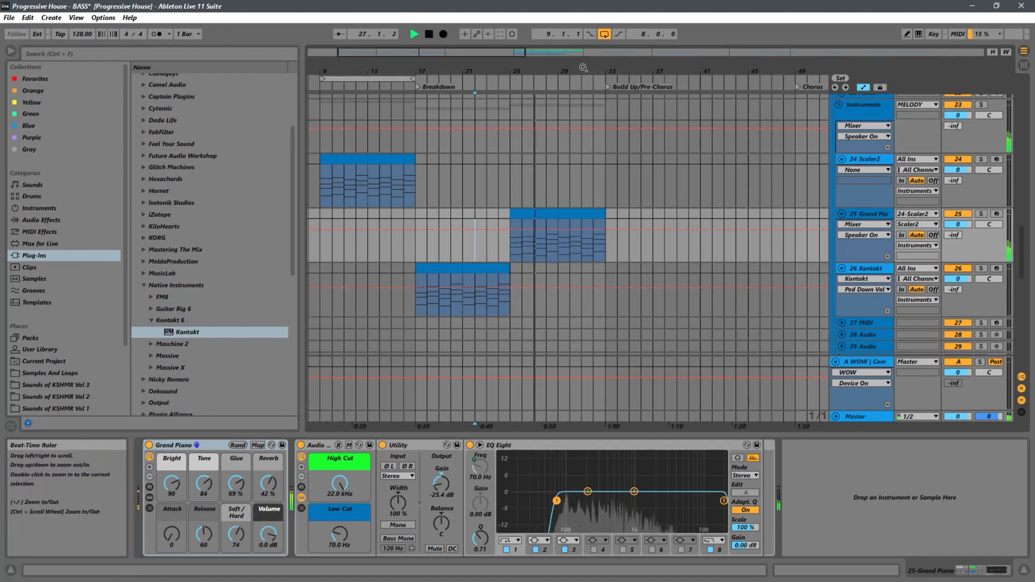
Select the Festival Drop MIDI clips in the chorus on track 16, Nexus 3.
drag(583, 68, 541, 93)
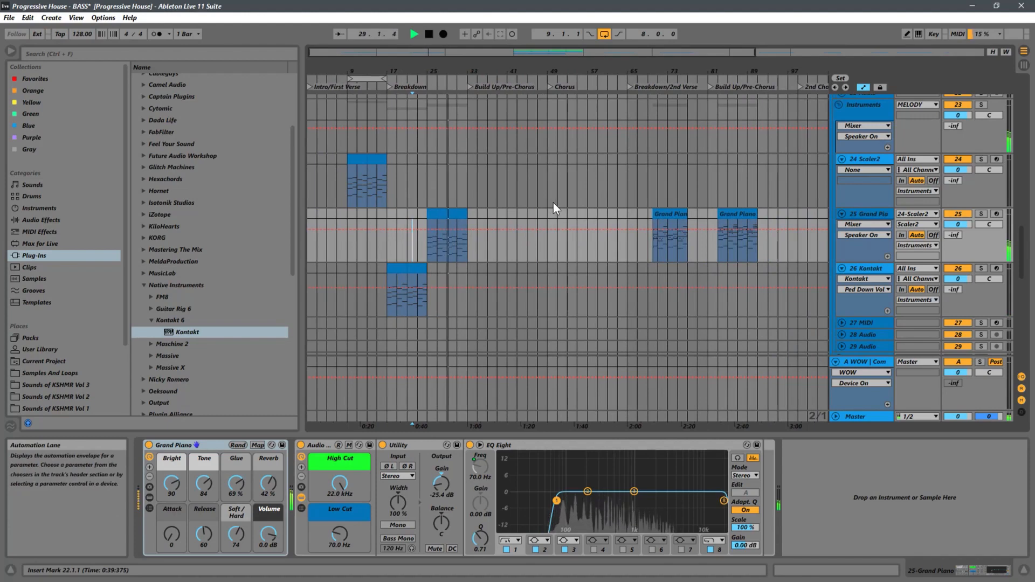
scroll(547, 204, up, 10)
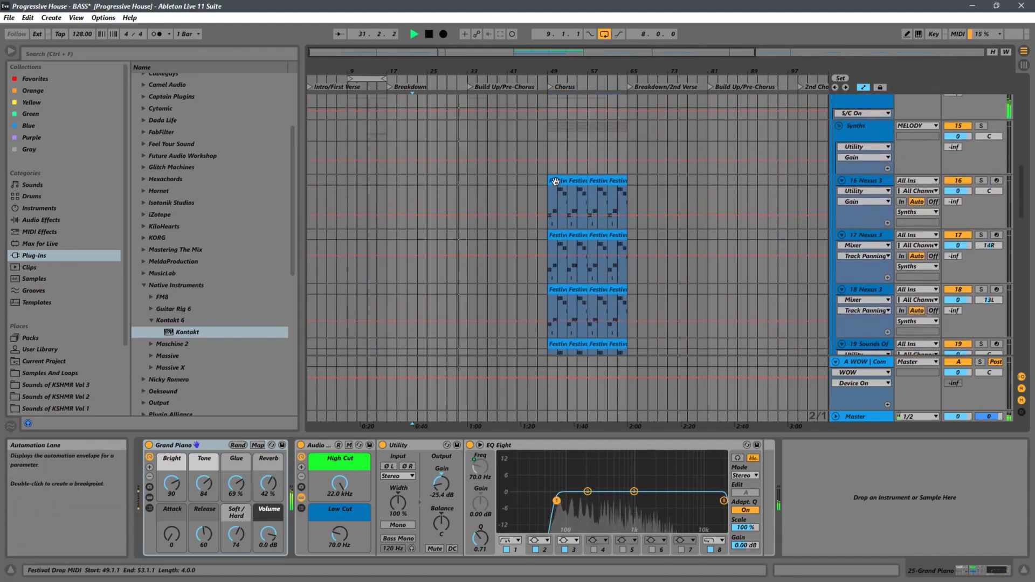
click(549, 201)
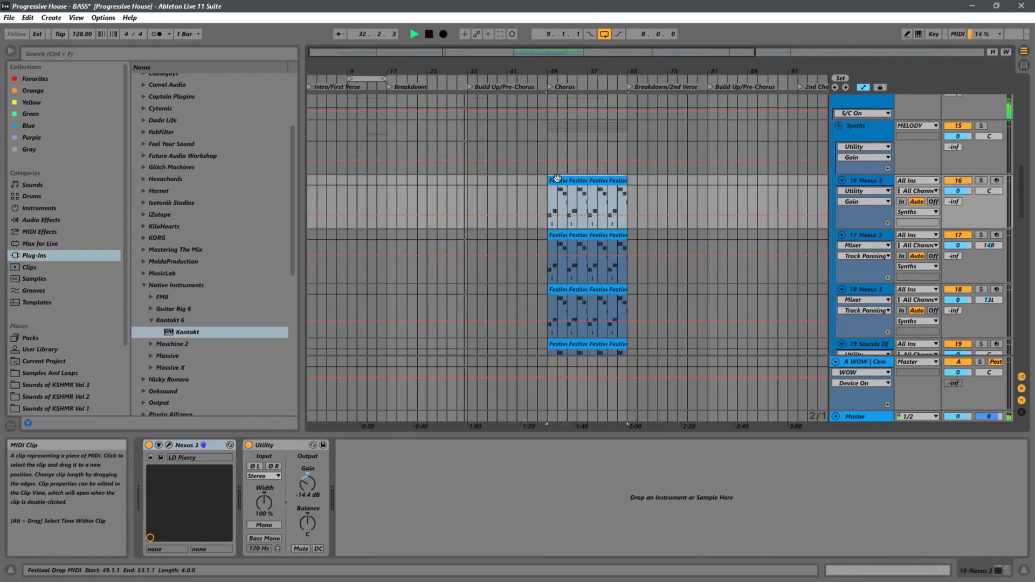